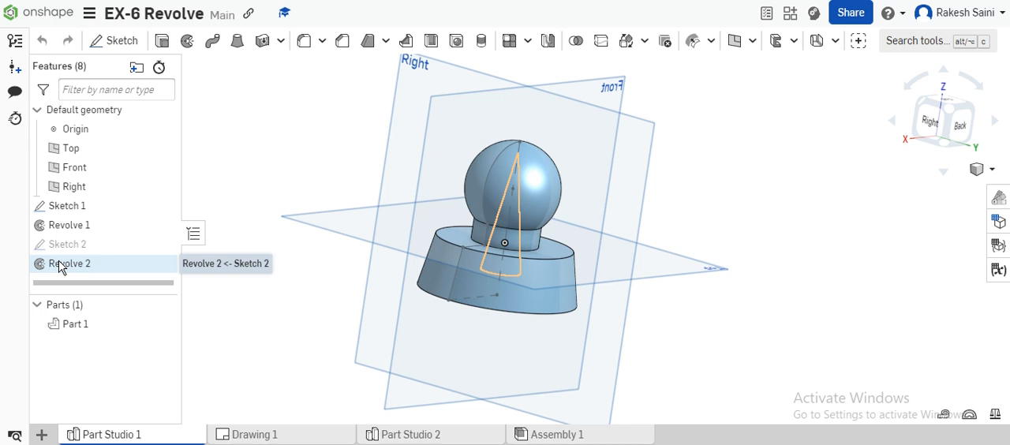
- Cut the part open with a section view and examine its internal cavity from several angles
{"action": "mouse_move", "coordinate": [710, 219]}
{"action": "right_mouse_down"}
{"action": "mouse_move", "coordinate": [697, 231]}
{"action": "mouse_move", "coordinate": [710, 207]}
{"action": "mouse_move", "coordinate": [708, 228]}
{"action": "mouse_move", "coordinate": [697, 210]}
{"action": "mouse_move", "coordinate": [673, 219]}
{"action": "mouse_move", "coordinate": [705, 228]}
{"action": "mouse_move", "coordinate": [697, 215]}
{"action": "right_mouse_up"}
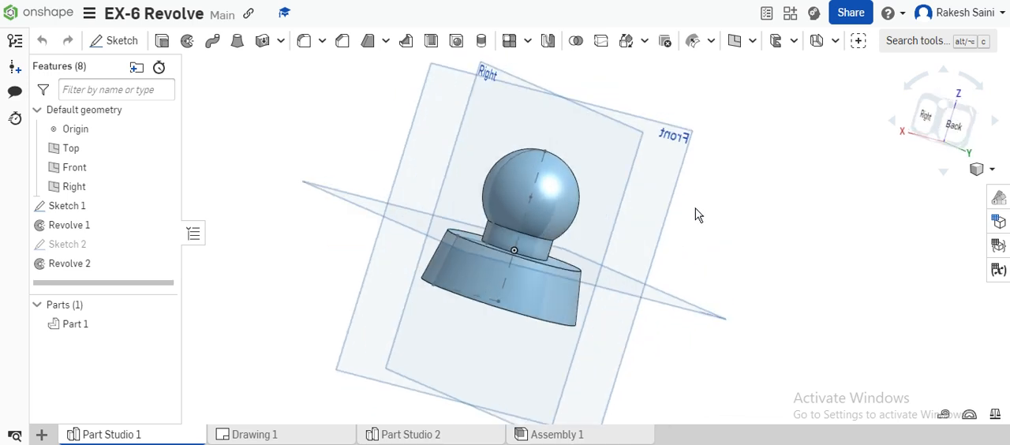
{"action": "left_click", "coordinate": [985, 182]}
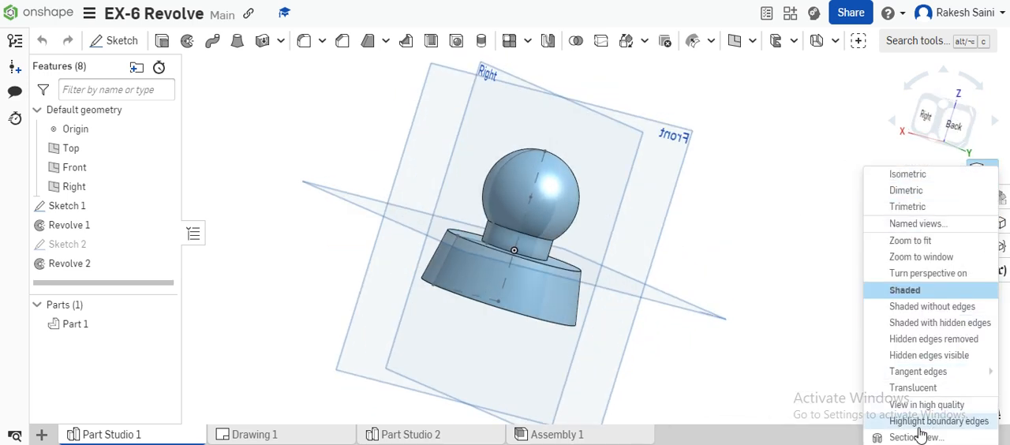
{"action": "left_click", "coordinate": [927, 435]}
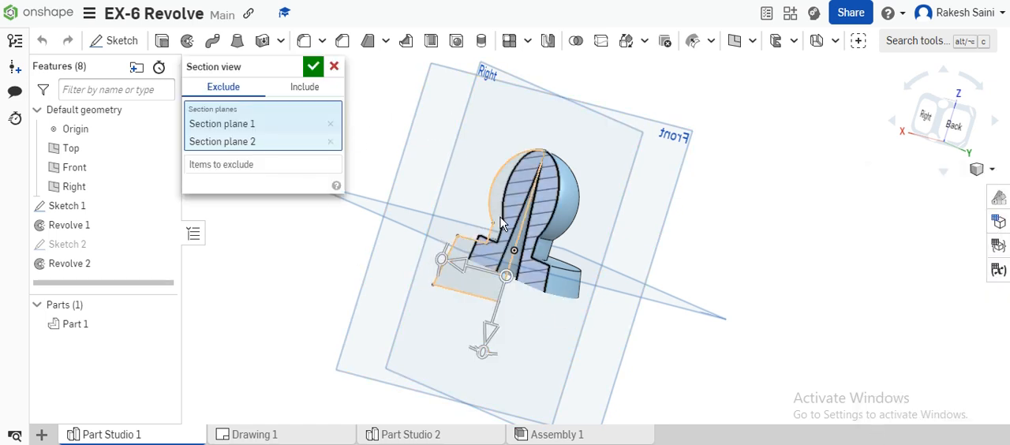
{"action": "right_click_drag", "start_coordinate": [689, 230], "coordinate": [758, 215]}
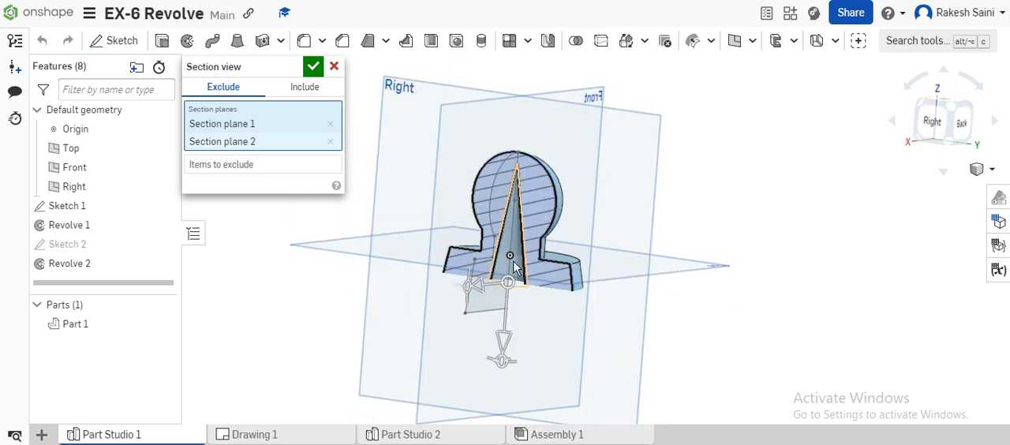
{"action": "right_click_drag", "start_coordinate": [663, 239], "coordinate": [694, 242]}
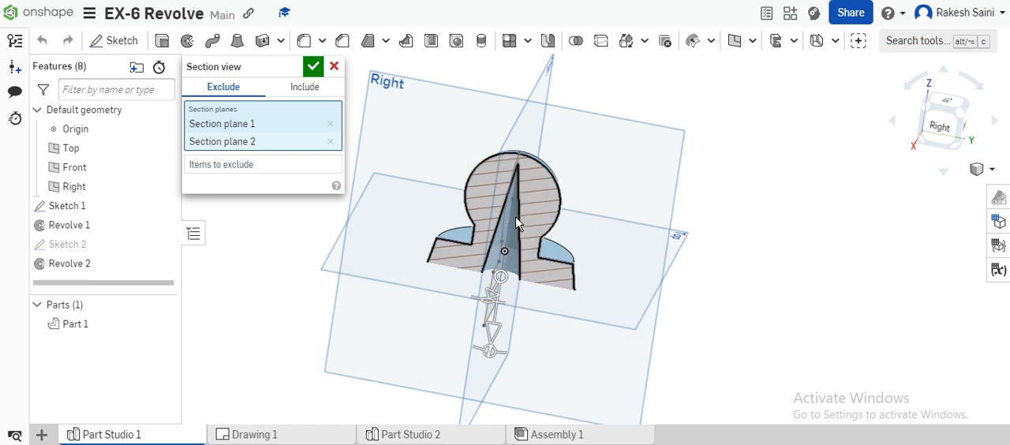
{"action": "right_click_drag", "start_coordinate": [615, 239], "coordinate": [619, 173]}
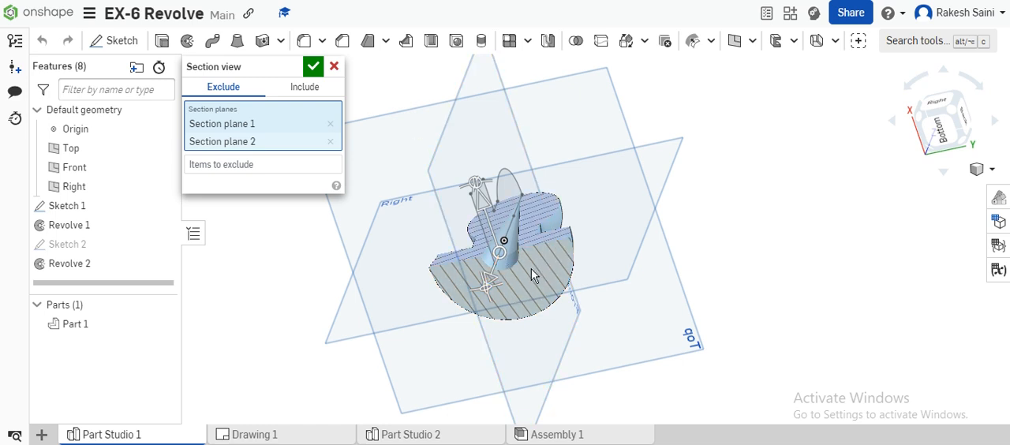
{"action": "right_click_drag", "start_coordinate": [736, 180], "coordinate": [721, 273]}
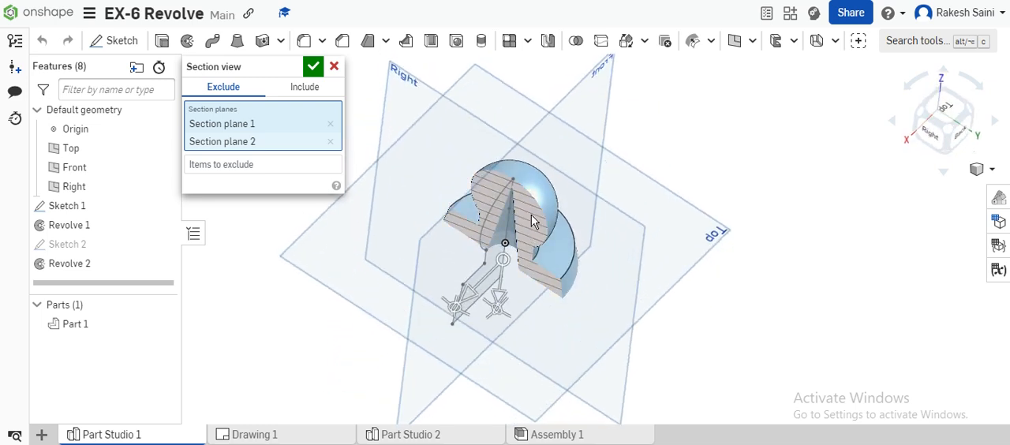
{"action": "right_click_drag", "start_coordinate": [685, 163], "coordinate": [660, 133]}
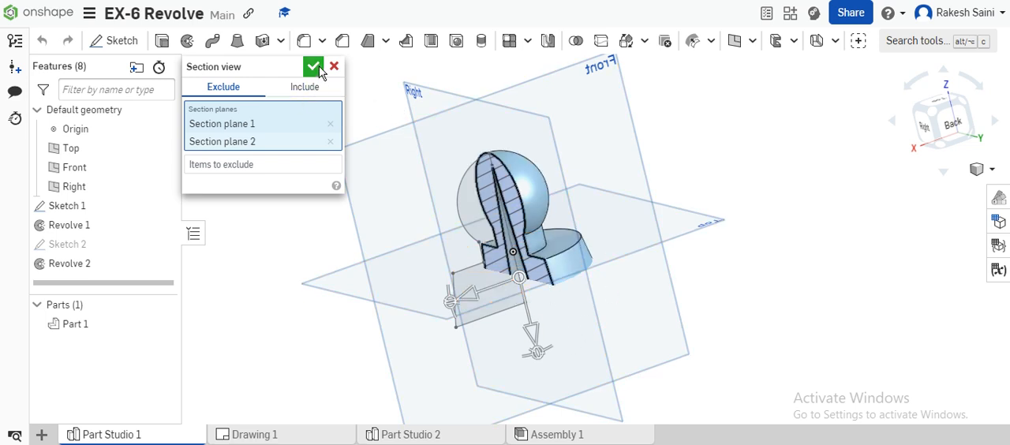
- Open Drawing 1 and insert a Front view of the Part Studio 1 part at 1:1 sheet scale near the sheet's upper-left corner
{"action": "mouse_move", "coordinate": [306, 442]}
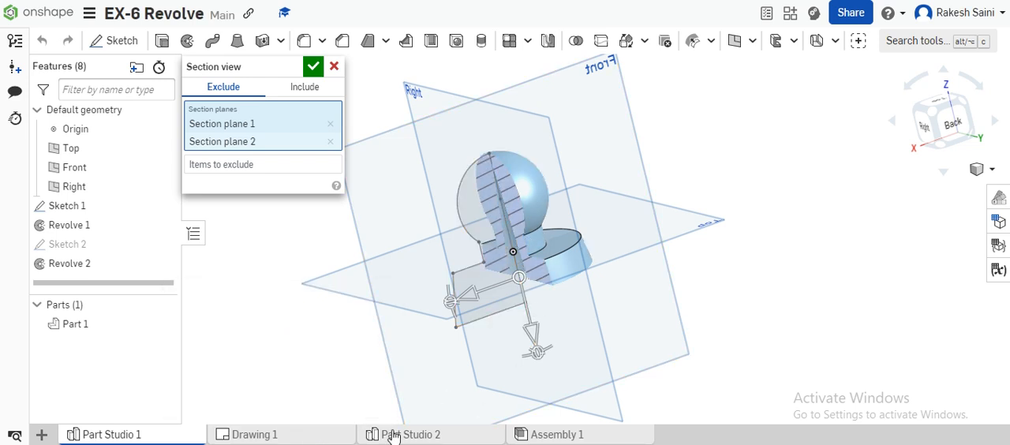
{"action": "mouse_move", "coordinate": [377, 437]}
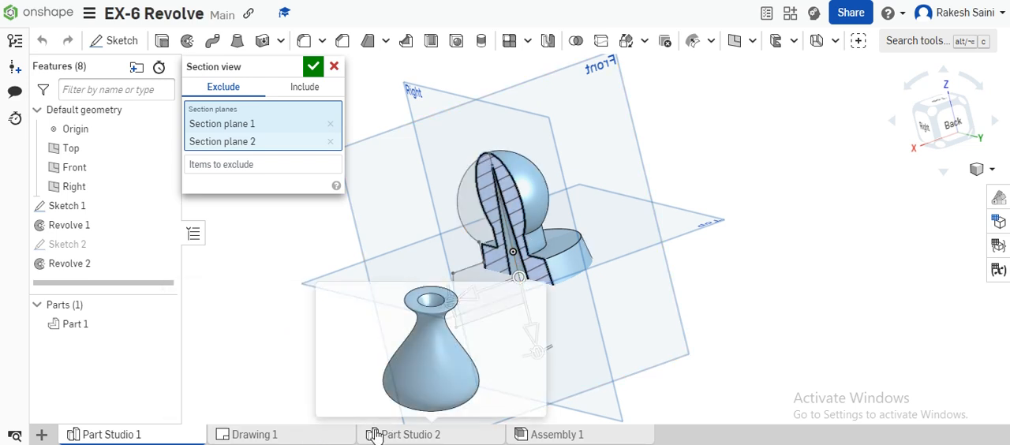
{"action": "left_click", "coordinate": [279, 437]}
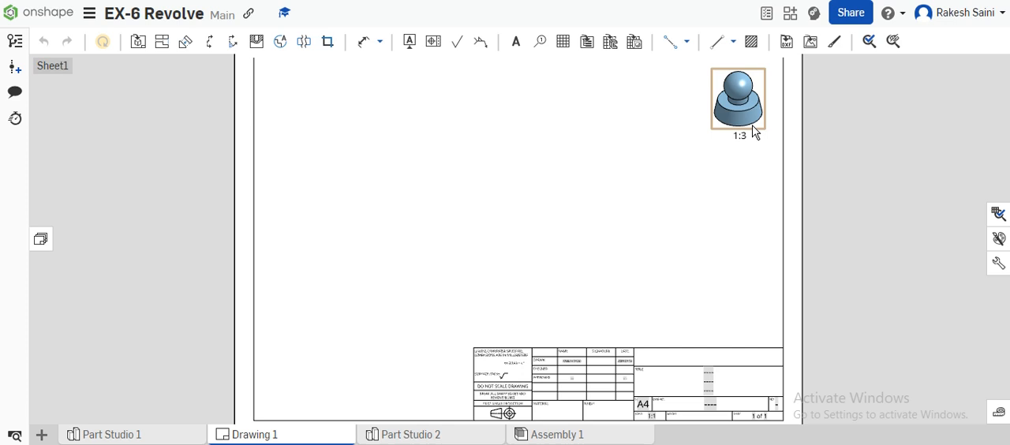
{"action": "left_click", "coordinate": [139, 47]}
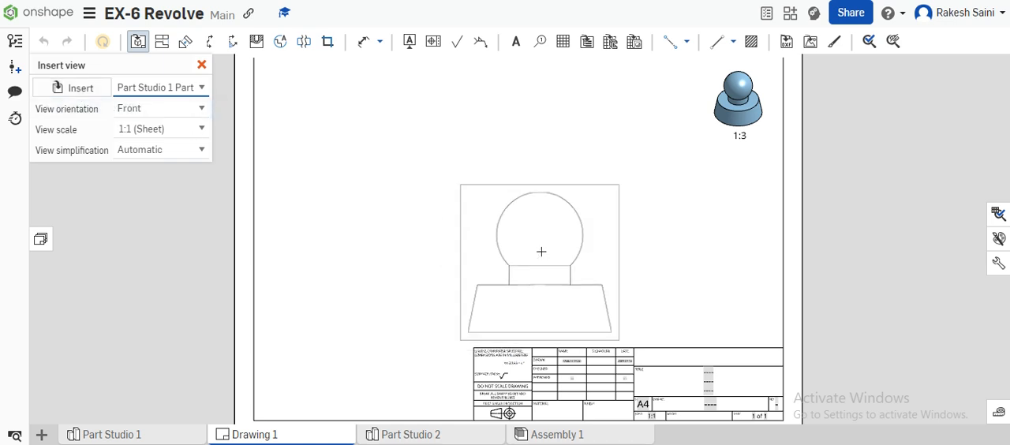
{"action": "scroll", "coordinate": [411, 214], "scroll_direction": "down", "scroll_amount": 1}
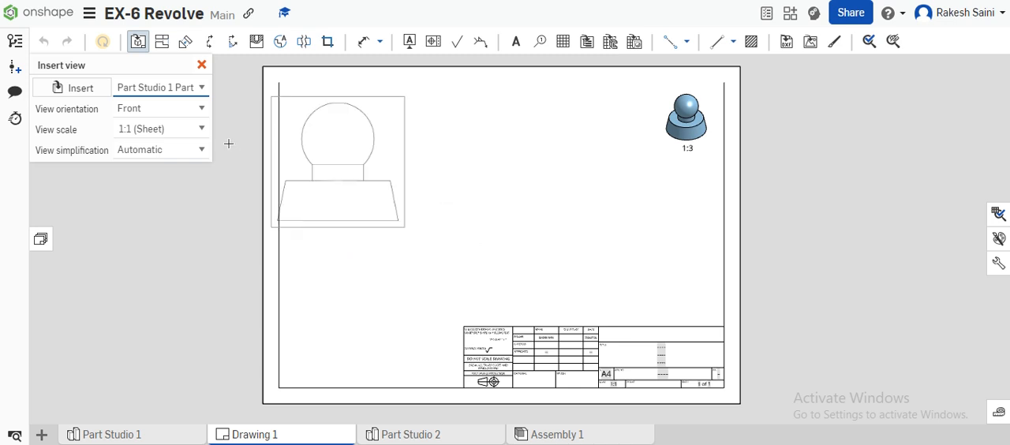
{"action": "left_click", "coordinate": [202, 135]}
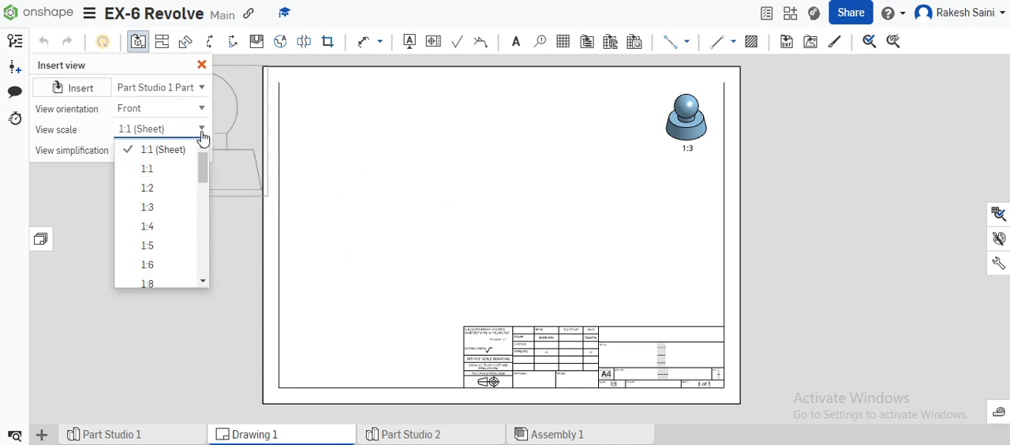
{"action": "left_click", "coordinate": [203, 136]}
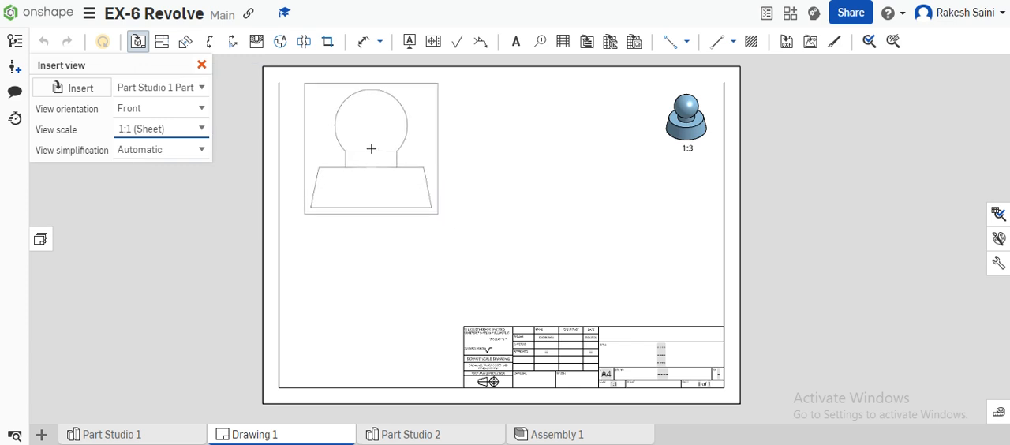
{"action": "left_click", "coordinate": [371, 148]}
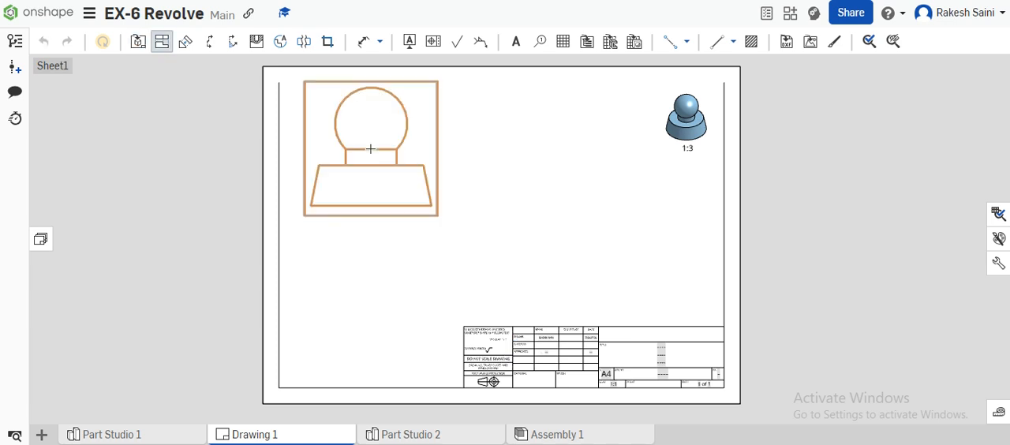
{"action": "left_click", "coordinate": [162, 43]}
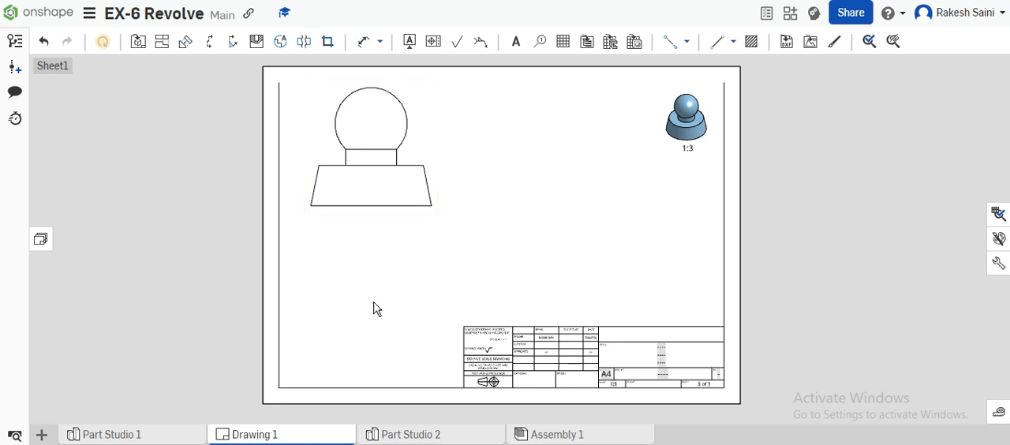
- Place vertical section view A-A beside the front view, cutting through the neck left of its centre
{"action": "left_click", "coordinate": [211, 47]}
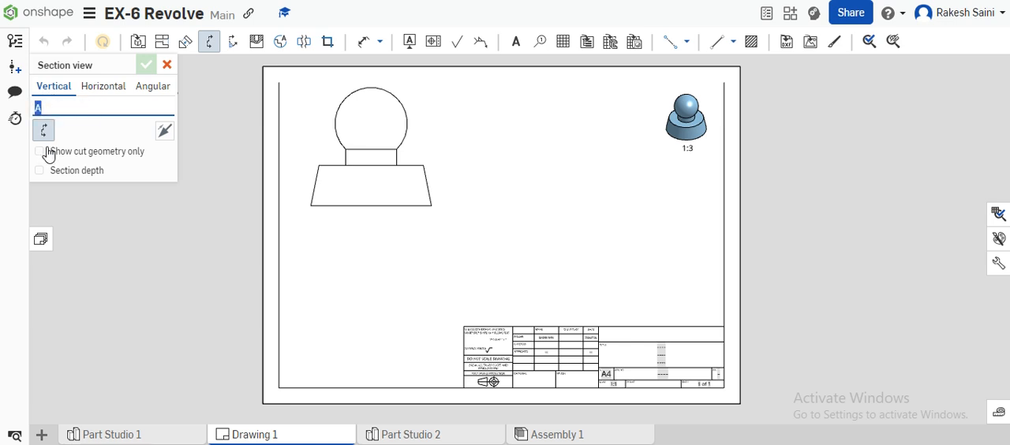
{"action": "left_click", "coordinate": [354, 149]}
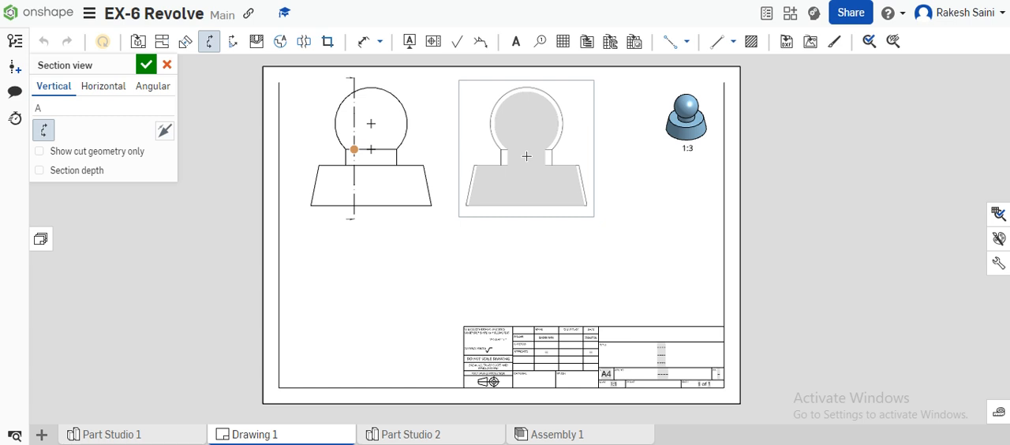
{"action": "left_click", "coordinate": [526, 156]}
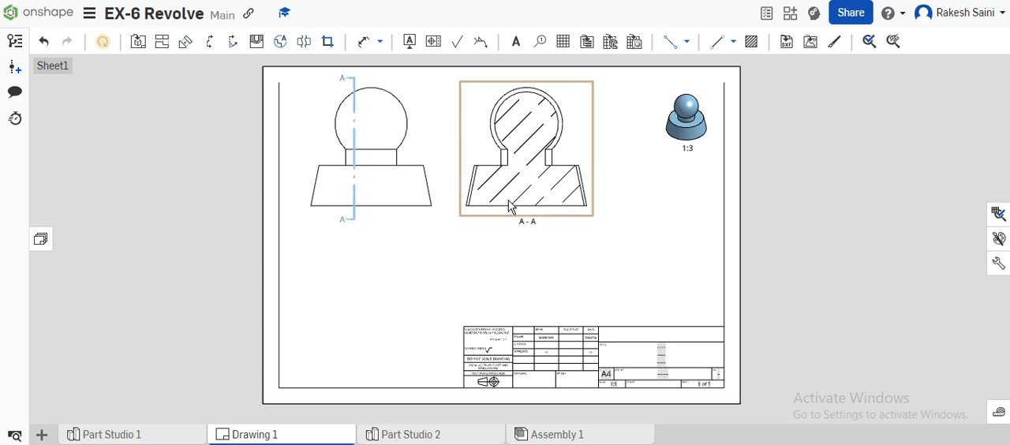
- Review the ISO, General and ANSI pattern options for a hatch region
{"action": "left_click", "coordinate": [752, 43]}
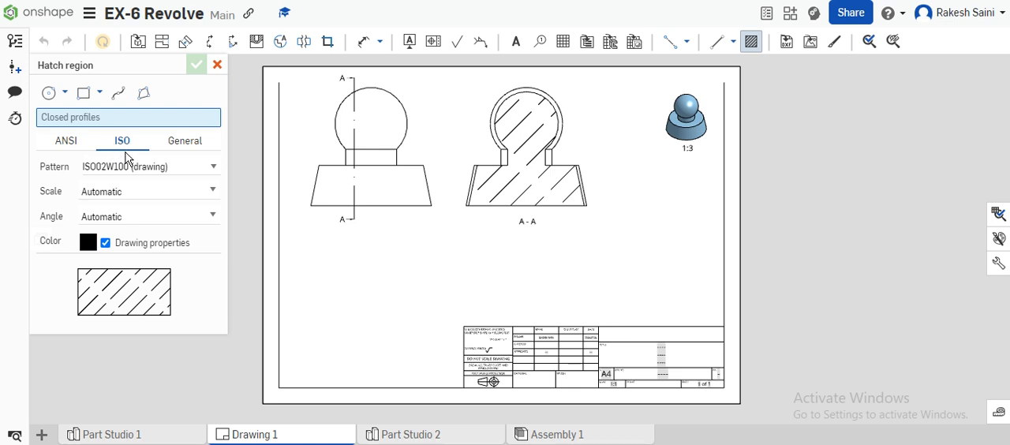
{"action": "left_click", "coordinate": [193, 141]}
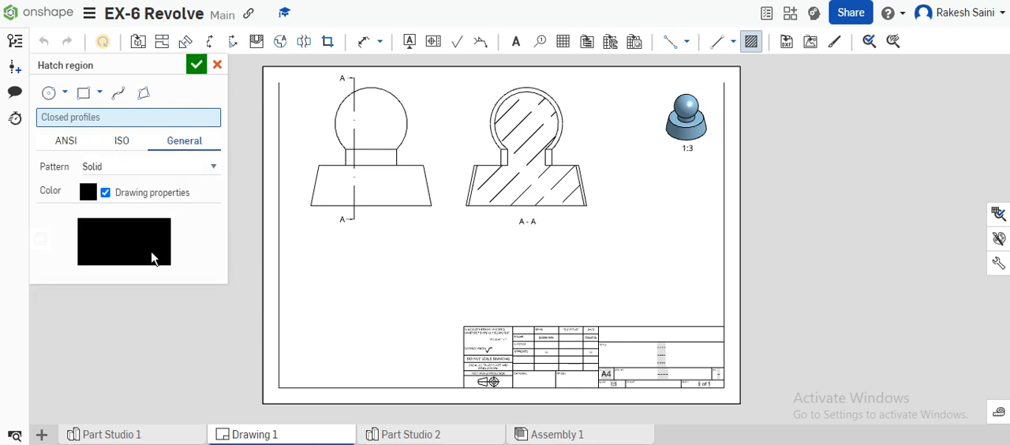
{"action": "left_click", "coordinate": [71, 141]}
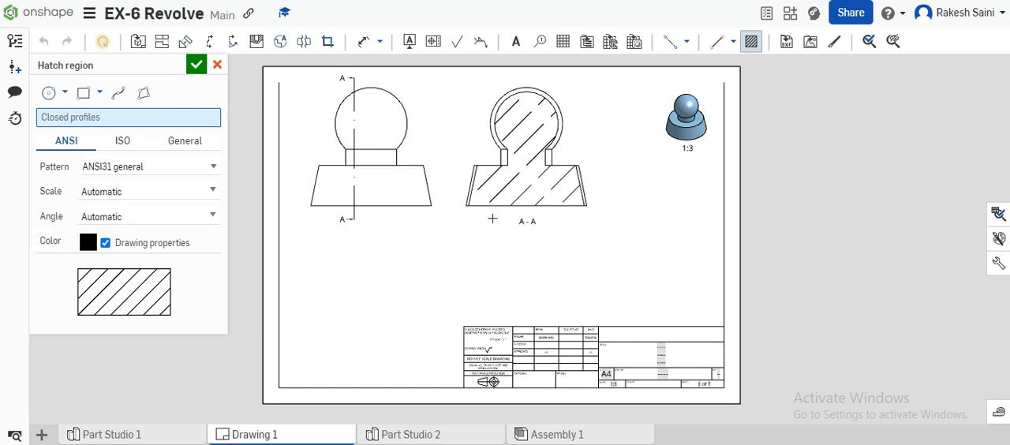
{"action": "left_click", "coordinate": [196, 69]}
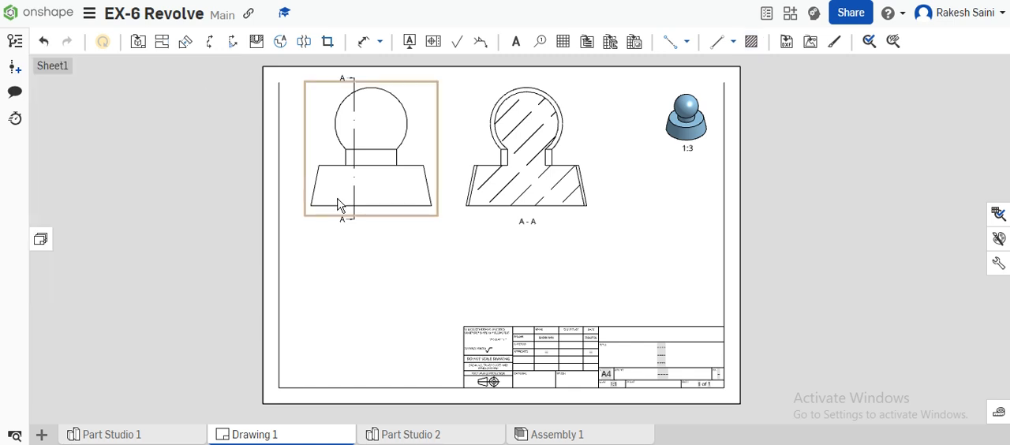
- Delete cutting line A on the front view together with its section view A-A
{"action": "scroll", "coordinate": [339, 204], "scroll_direction": "up", "scroll_amount": 5}
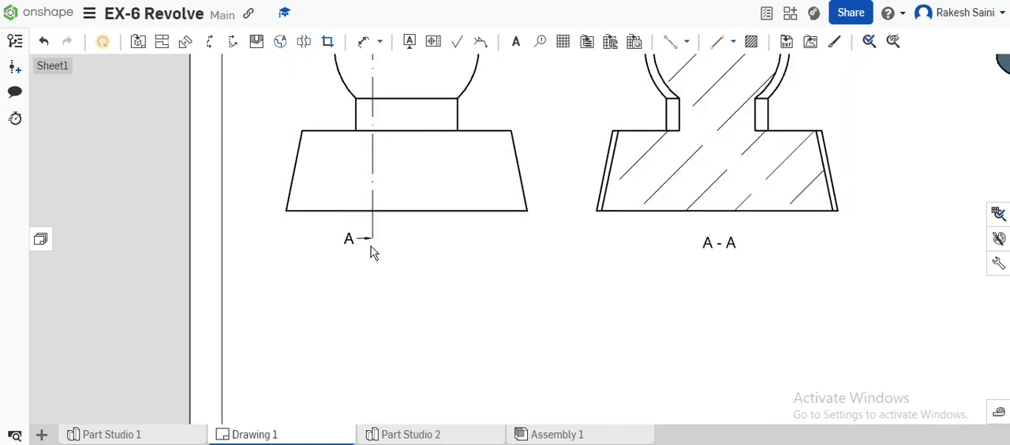
{"action": "scroll", "coordinate": [372, 245], "scroll_direction": "down", "scroll_amount": 5}
{"action": "scroll", "coordinate": [367, 156], "scroll_direction": "up", "scroll_amount": 5}
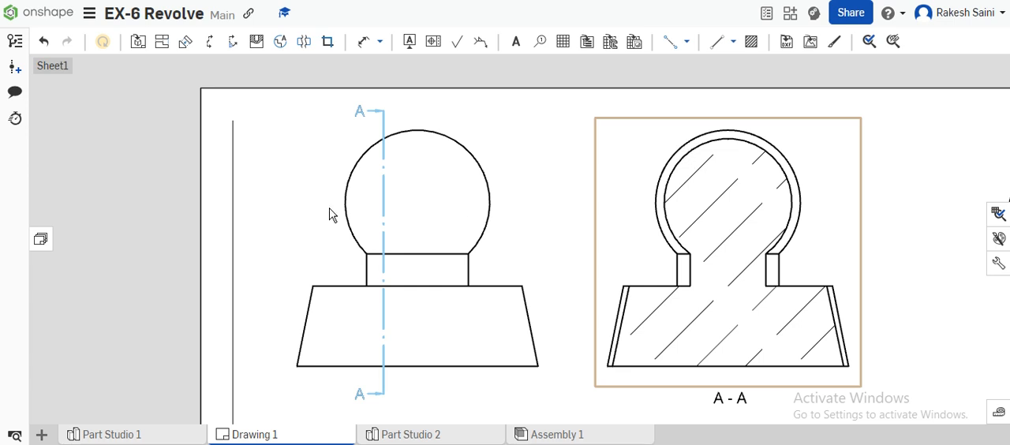
{"action": "left_click", "coordinate": [382, 148]}
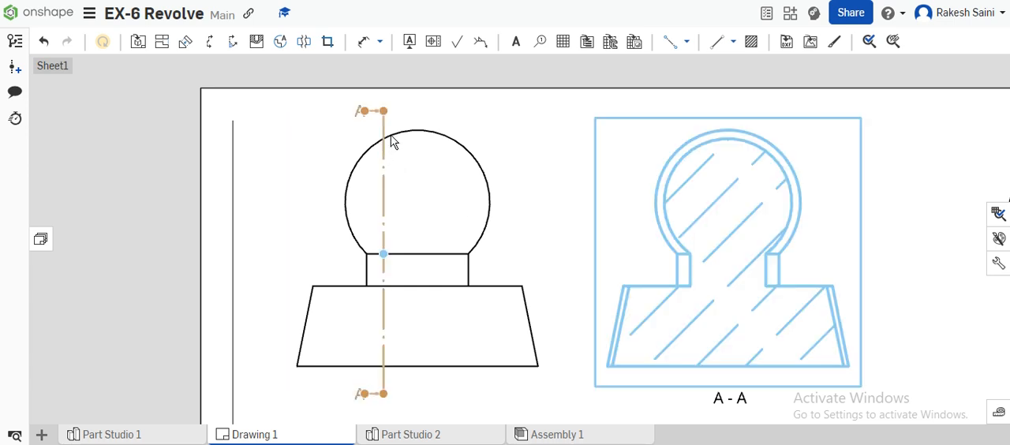
{"action": "key", "text": "Escape"}
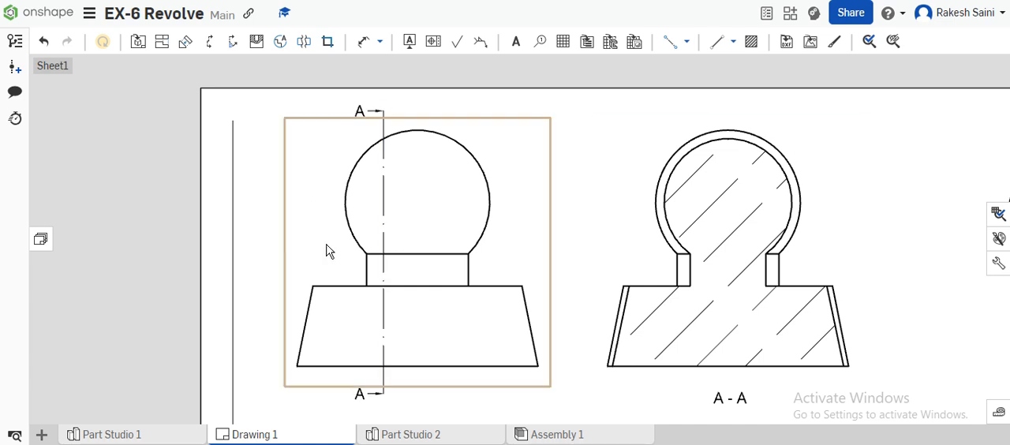
{"action": "left_click", "coordinate": [377, 401]}
{"action": "scroll", "coordinate": [380, 404], "scroll_direction": "up", "scroll_amount": 5}
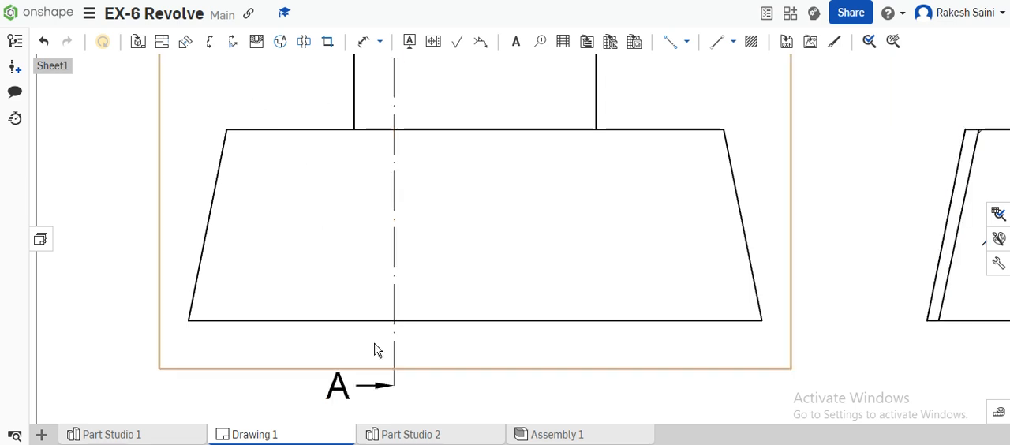
{"action": "left_click", "coordinate": [378, 395]}
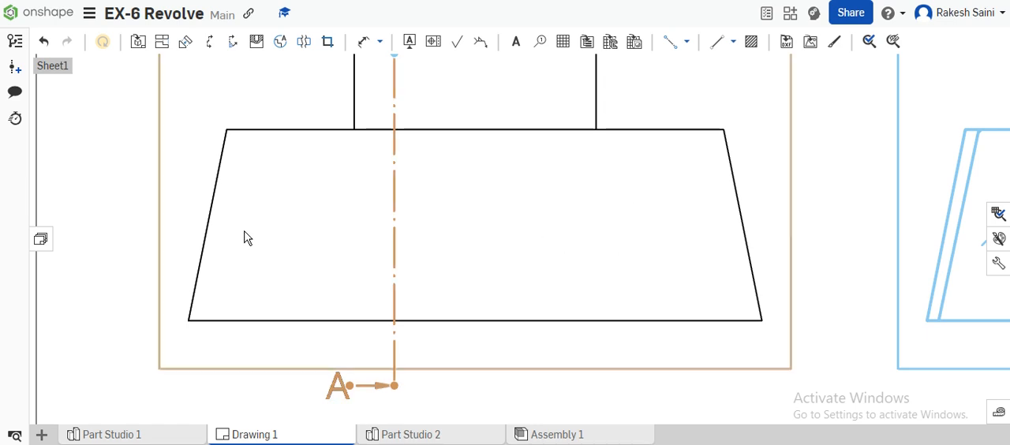
{"action": "scroll", "coordinate": [306, 235], "scroll_direction": "down", "scroll_amount": 5}
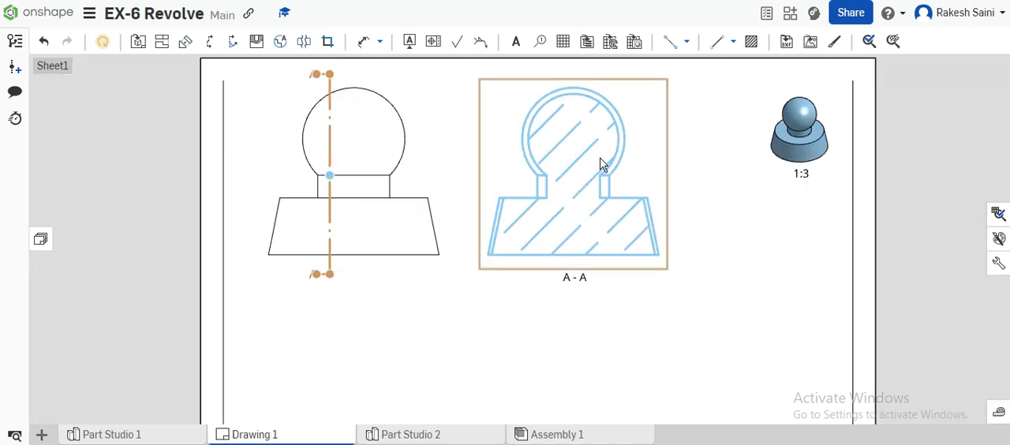
{"action": "key", "text": "Delete"}
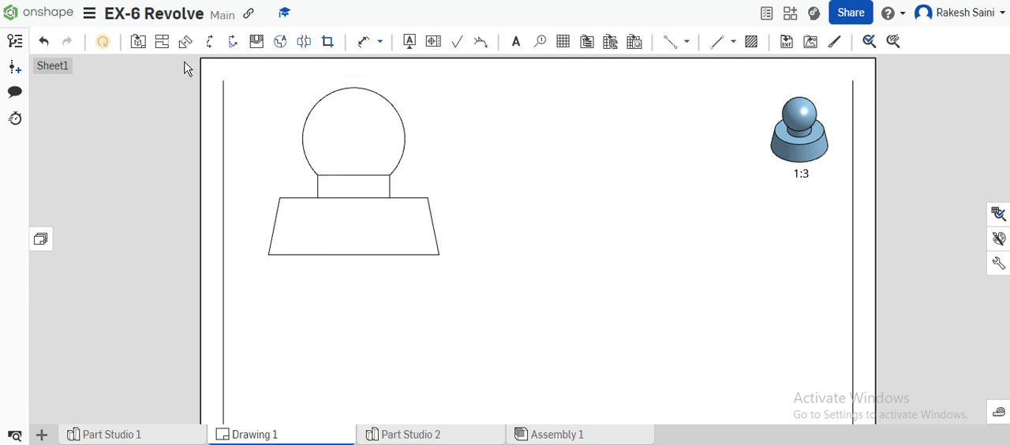
- Place vertical section view A-A to the right of the front view, cutting through the neck left of its centre with the viewing direction flipped
{"action": "left_click", "coordinate": [209, 41]}
{"action": "left_click", "coordinate": [331, 114]}
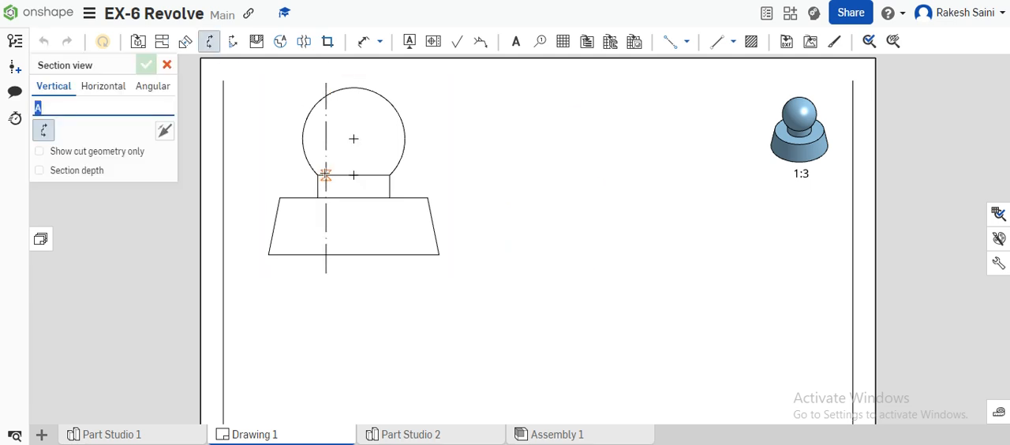
{"action": "left_click", "coordinate": [324, 175]}
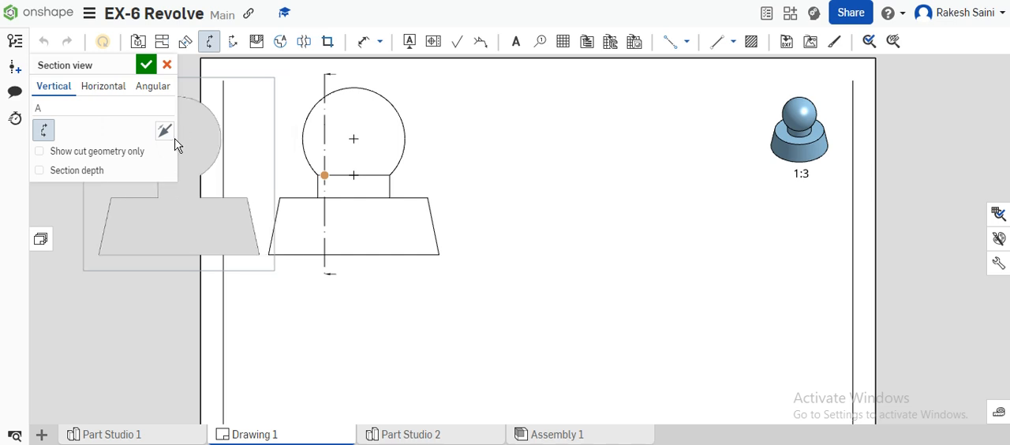
{"action": "left_click", "coordinate": [164, 131]}
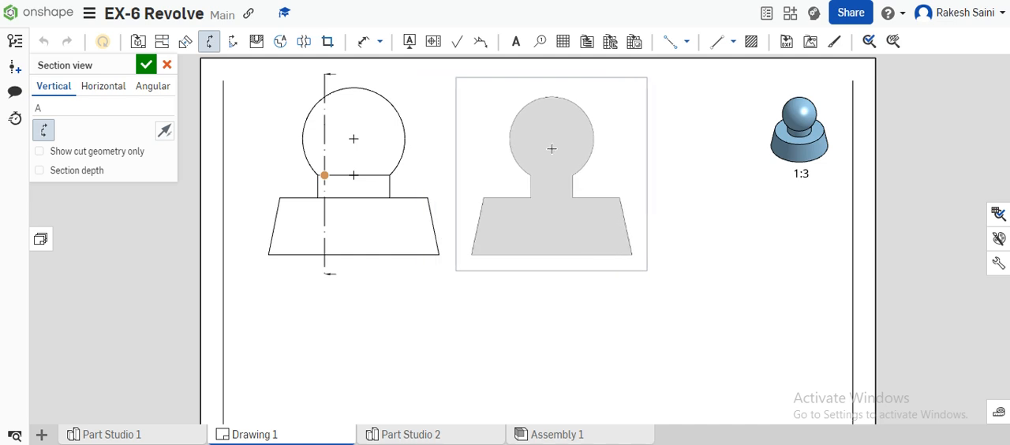
{"action": "left_click", "coordinate": [551, 148]}
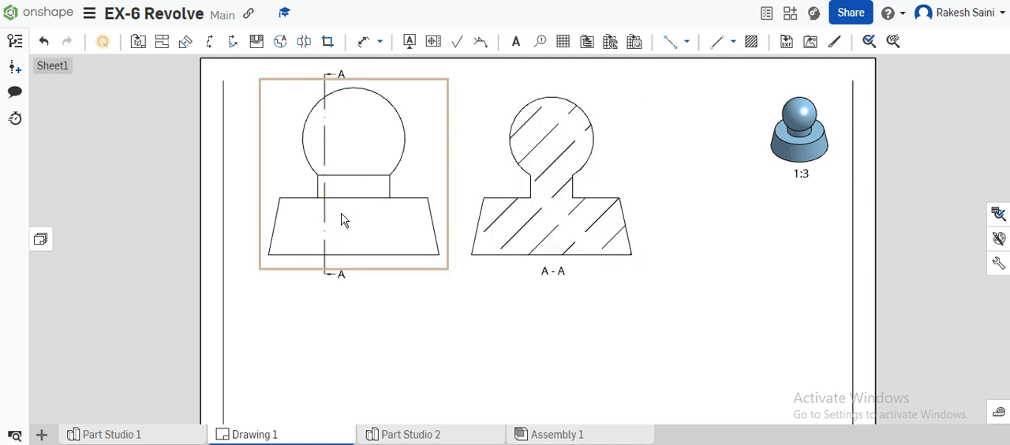
- Place stepped horizontal section view B-B below the front view, cutting through the base's left edge, its top edge midpoint and the sphere's right side
{"action": "scroll", "coordinate": [342, 219], "scroll_direction": "up", "scroll_amount": 2}
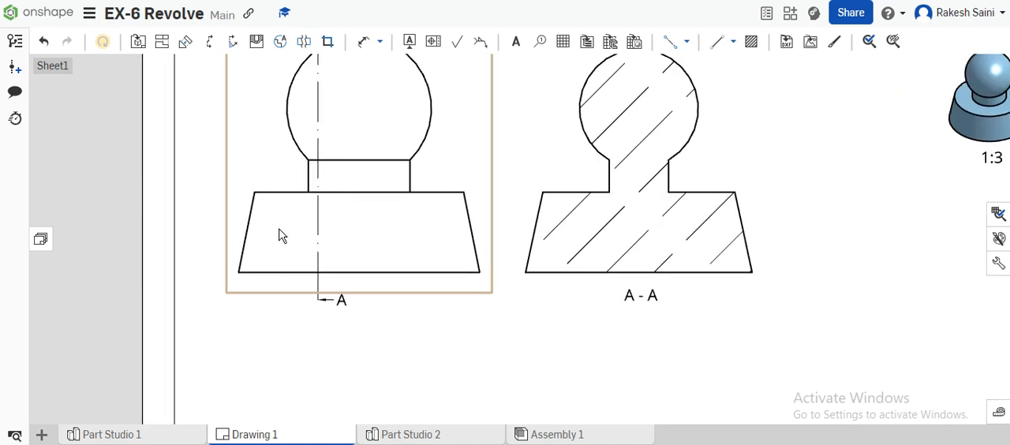
{"action": "scroll", "coordinate": [280, 235], "scroll_direction": "down", "scroll_amount": 2}
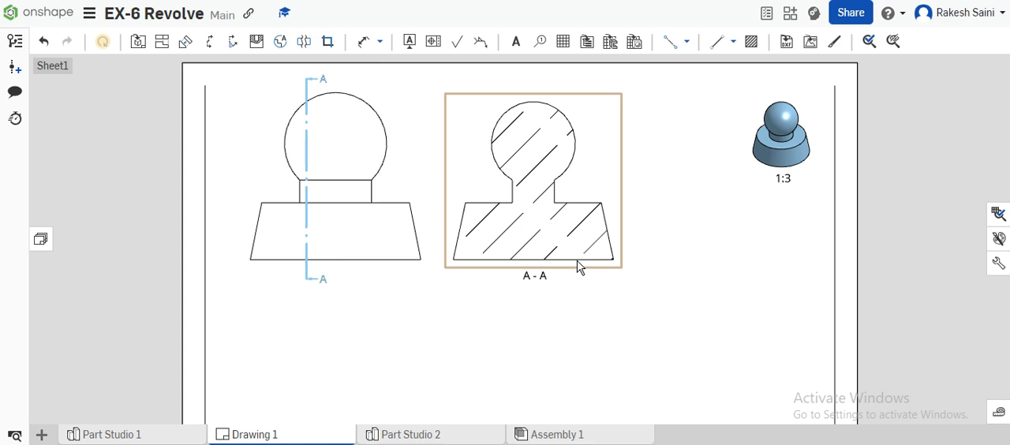
{"action": "left_click", "coordinate": [209, 41]}
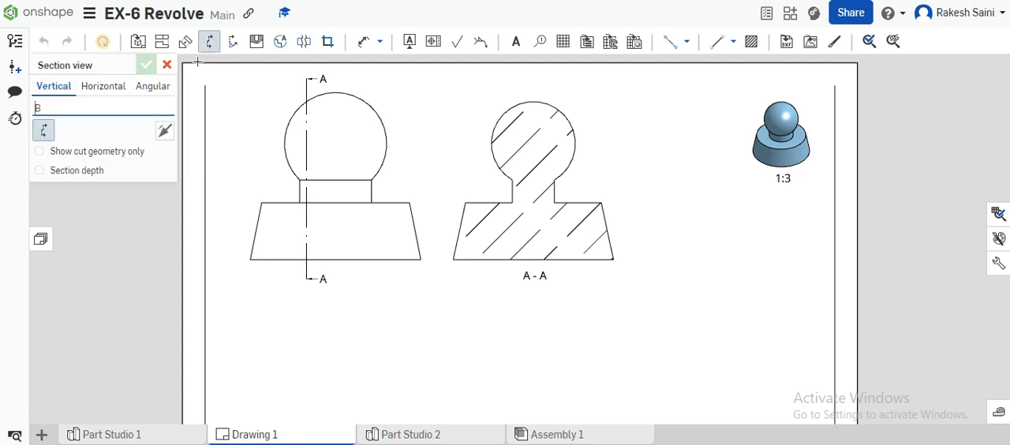
{"action": "left_click", "coordinate": [100, 91]}
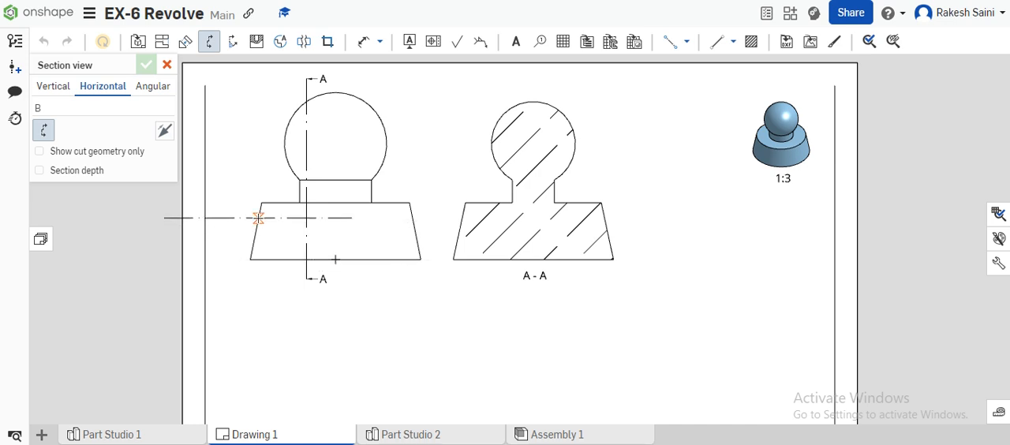
{"action": "left_click", "coordinate": [258, 218]}
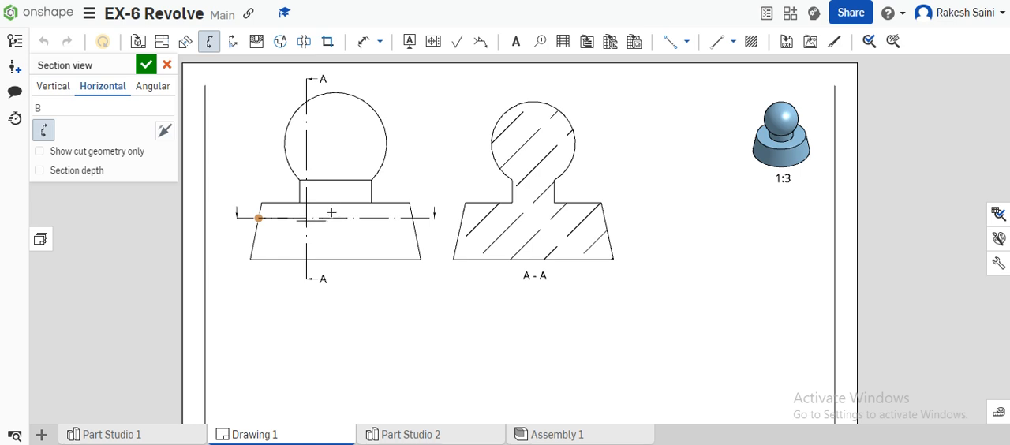
{"action": "left_click", "coordinate": [334, 202]}
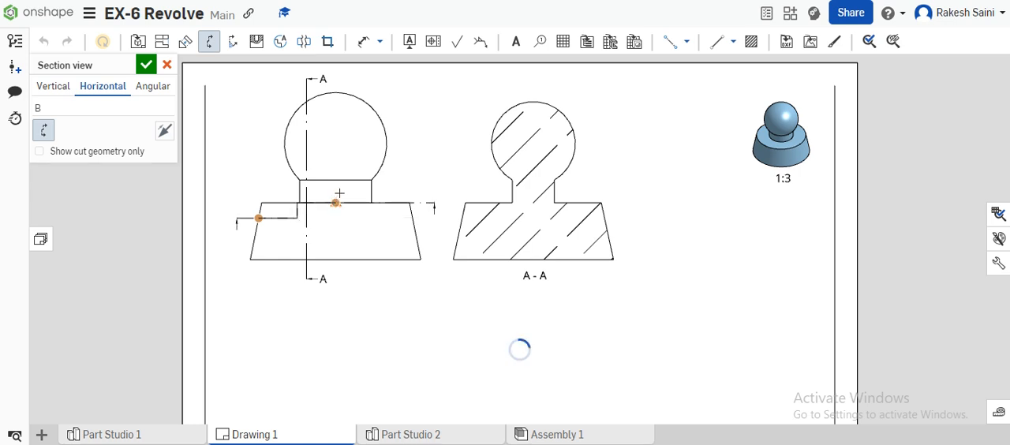
{"action": "left_click", "coordinate": [385, 129]}
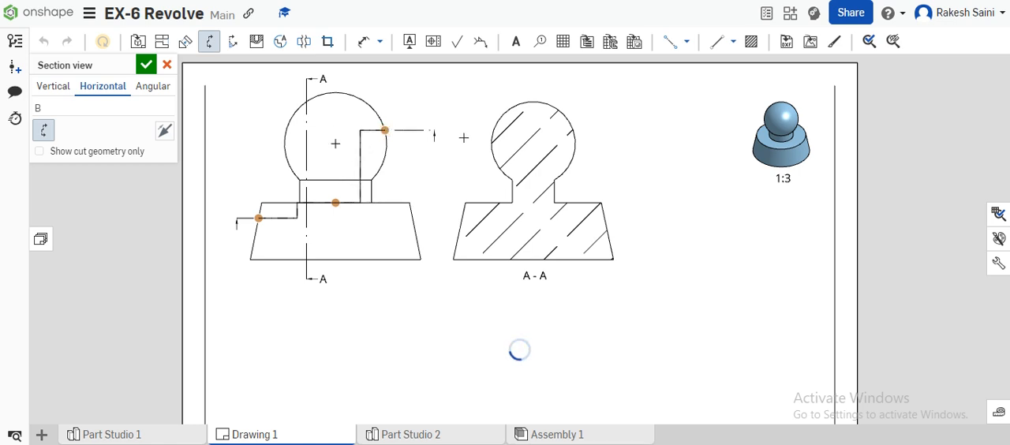
{"action": "left_click", "coordinate": [326, 381]}
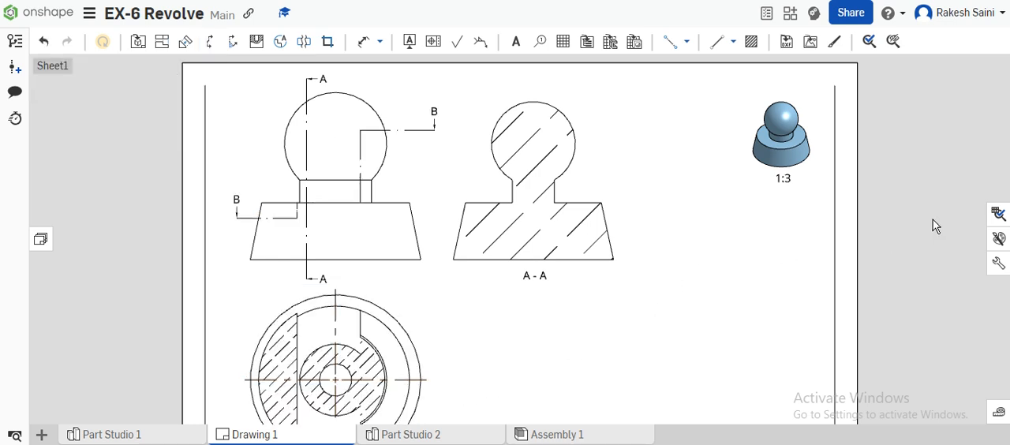
- Place angular section view C-C below A-A with a 45 degree cut from the base's lower-left corner through the sphere's upper-right side
{"action": "scroll", "coordinate": [520, 328], "scroll_direction": "down", "scroll_amount": 1}
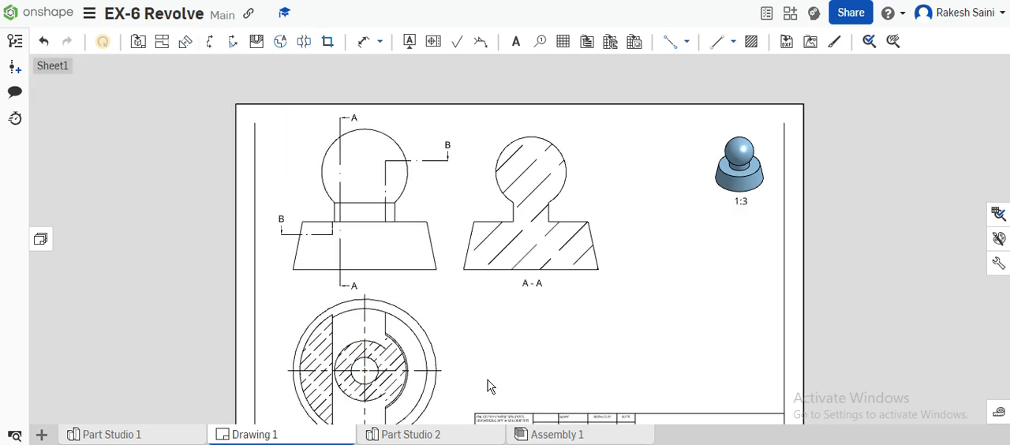
{"action": "middle_click_drag", "start_coordinate": [491, 333], "coordinate": [491, 310]}
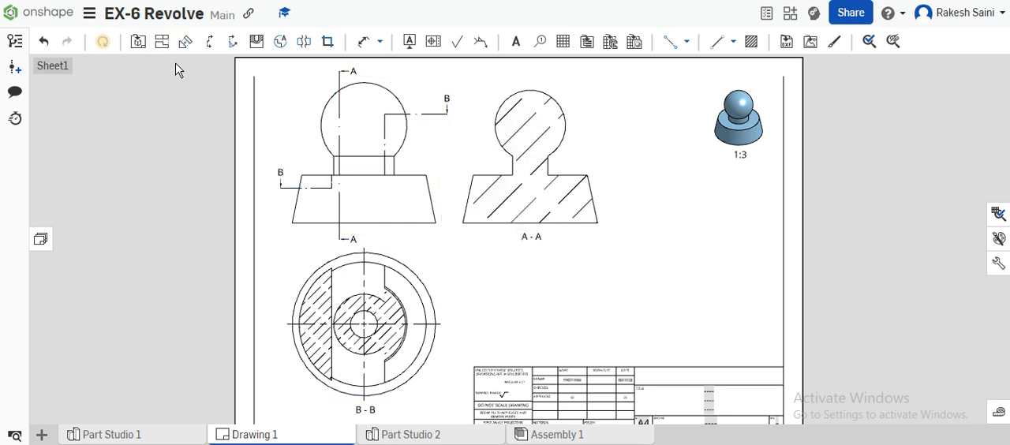
{"action": "left_click", "coordinate": [209, 42]}
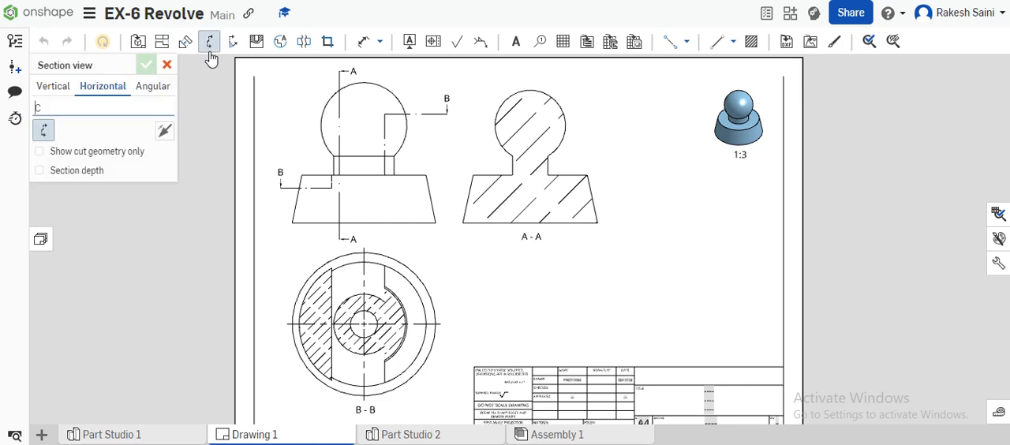
{"action": "left_click", "coordinate": [152, 86]}
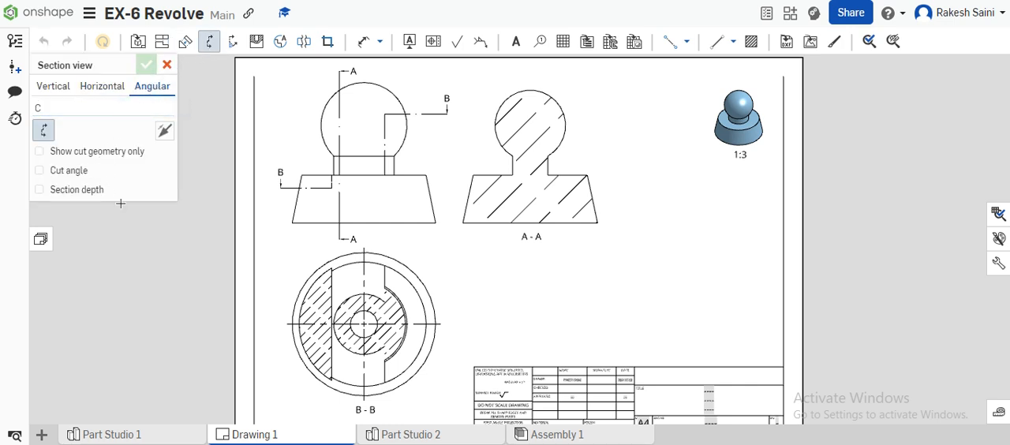
{"action": "left_click", "coordinate": [41, 171]}
{"action": "left_click", "coordinate": [118, 172]}
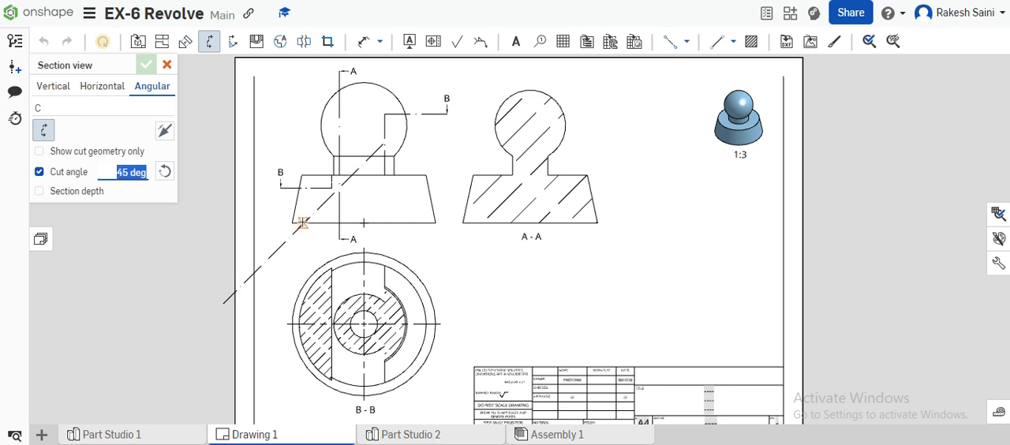
{"action": "left_click", "coordinate": [291, 222]}
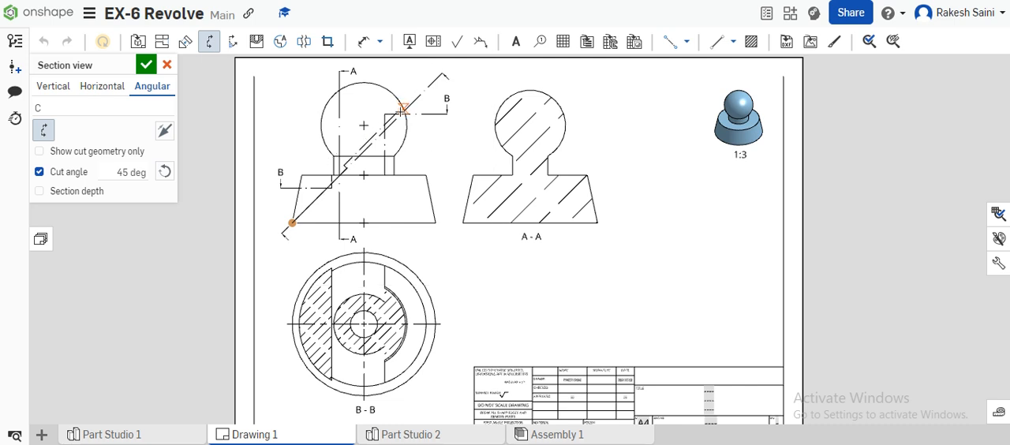
{"action": "left_click", "coordinate": [404, 111]}
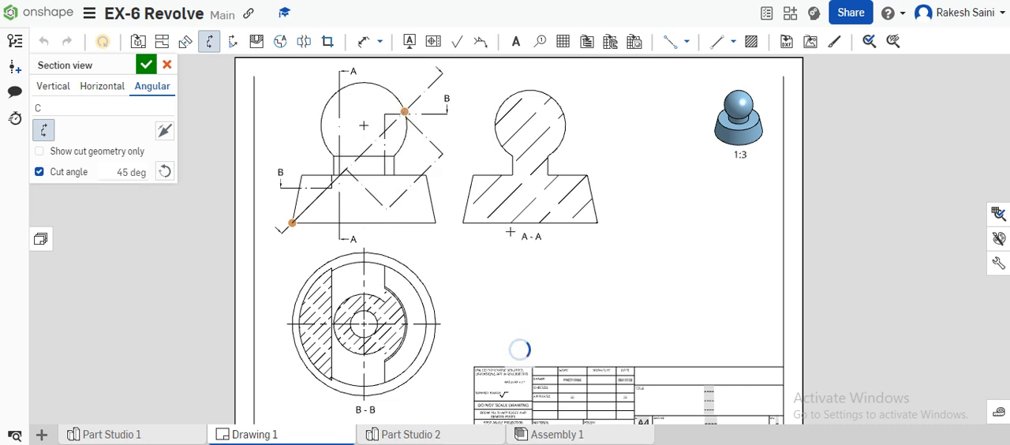
{"action": "left_click", "coordinate": [617, 284]}
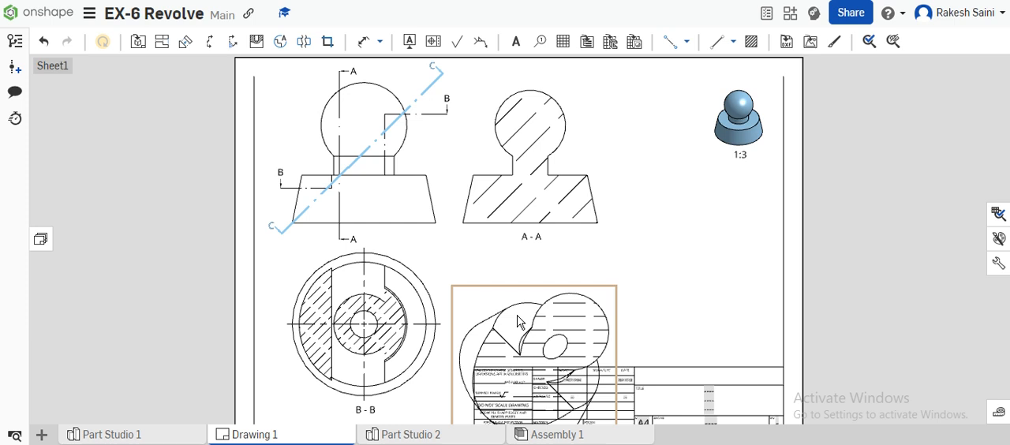
- Try to set the scale of section view C-C to 1:2 in its view properties
{"action": "left_click", "coordinate": [566, 359]}
{"action": "right_click", "coordinate": [571, 342]}
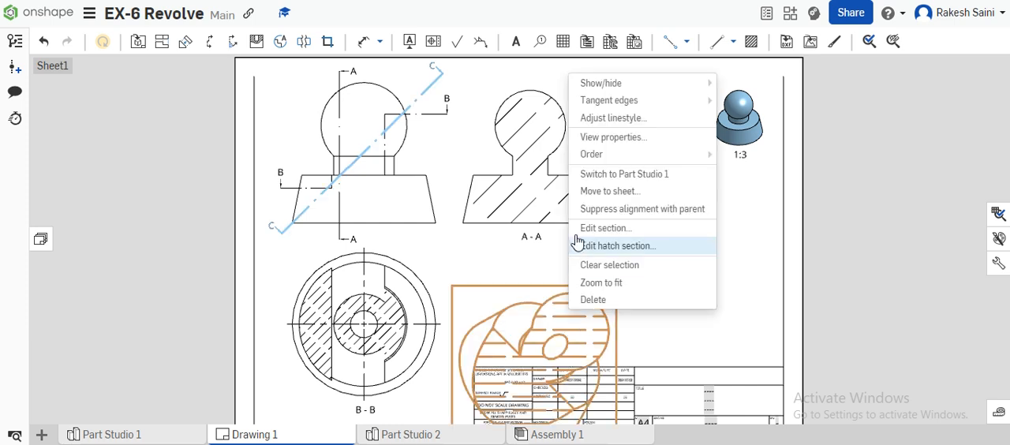
{"action": "left_click", "coordinate": [611, 139]}
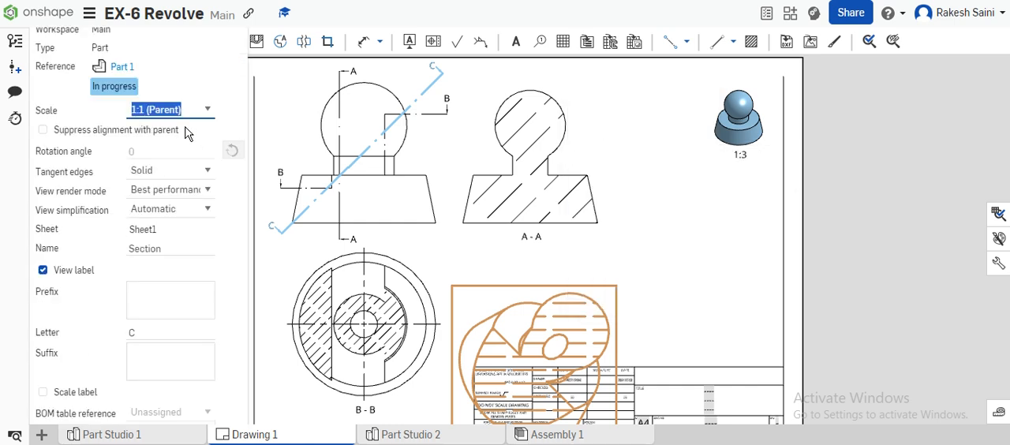
{"action": "left_click", "coordinate": [210, 114]}
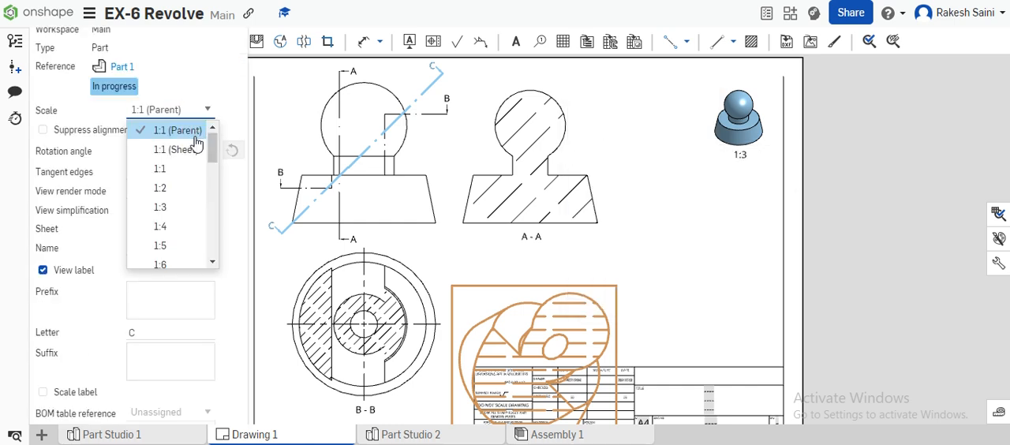
{"action": "left_click", "coordinate": [183, 190]}
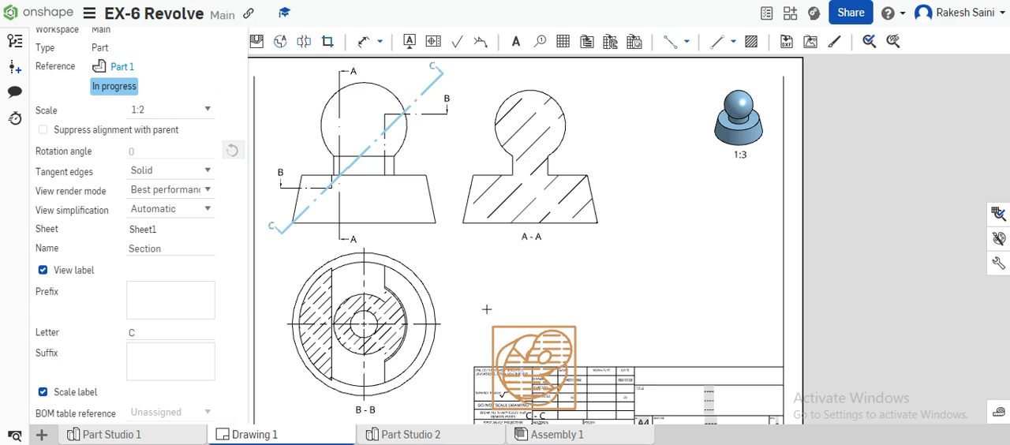
{"action": "left_click", "coordinate": [216, 59]}
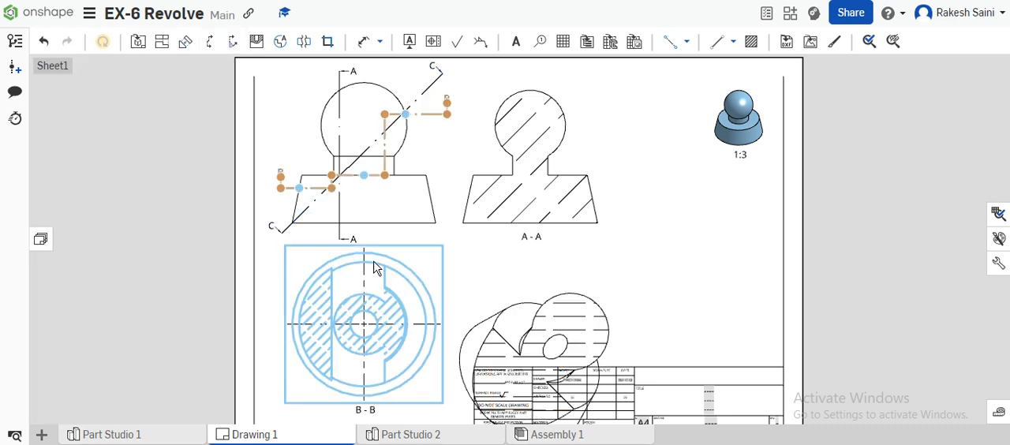
- Move section view C-C up toward A-A and reduce its scale to 1:2
{"action": "left_click_drag", "start_coordinate": [533, 338], "coordinate": [540, 303]}
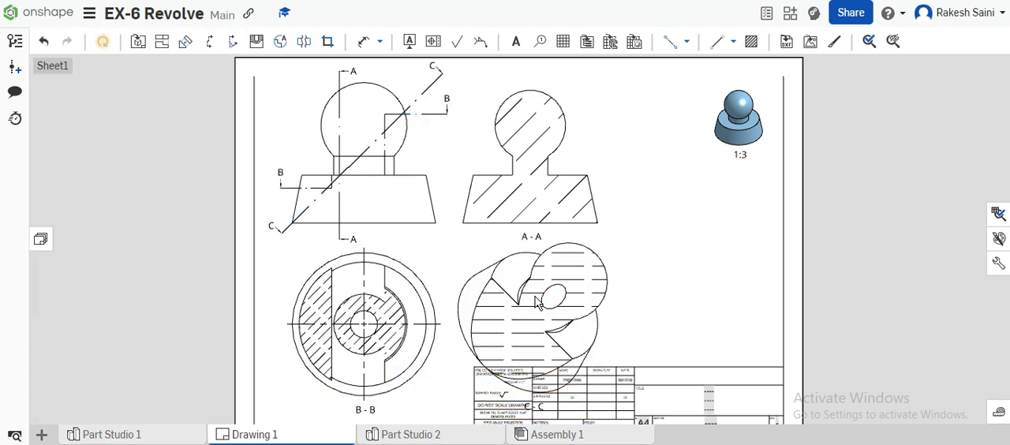
{"action": "right_click", "coordinate": [540, 303]}
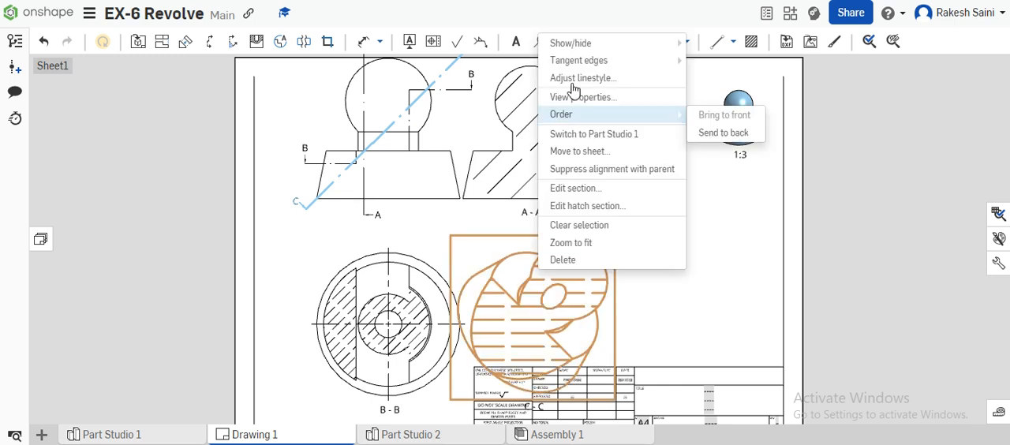
{"action": "left_click", "coordinate": [591, 95]}
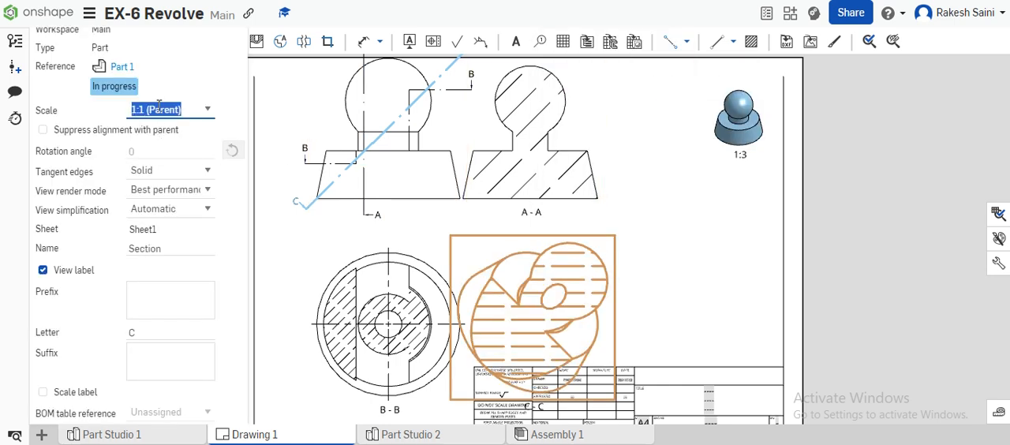
{"action": "left_click", "coordinate": [208, 115]}
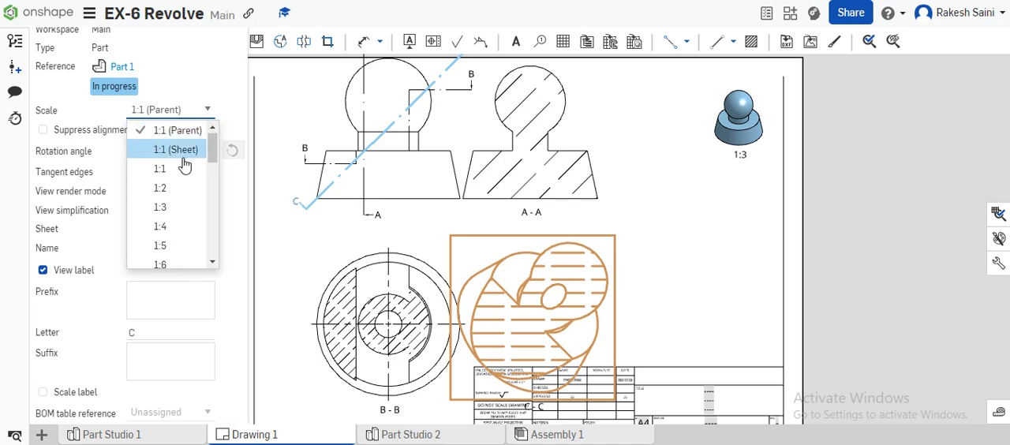
{"action": "left_click", "coordinate": [182, 188]}
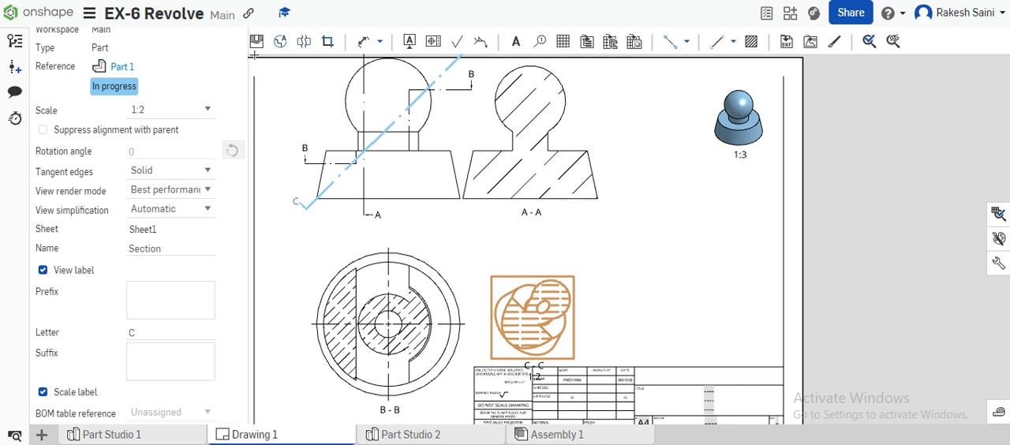
{"action": "left_click", "coordinate": [209, 41]}
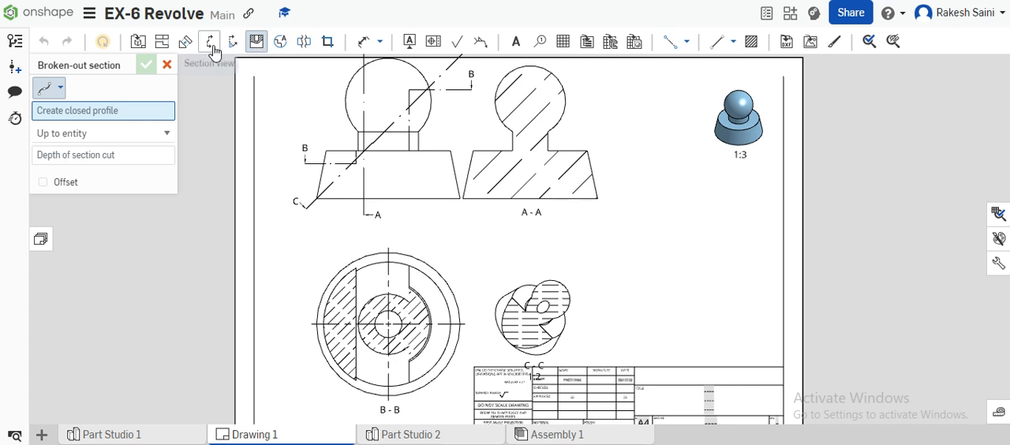
- Place angular section view D-D to the right of A-A with a 75 degree cut through the left end of the sphere-neck junction
{"action": "left_click", "coordinate": [212, 47]}
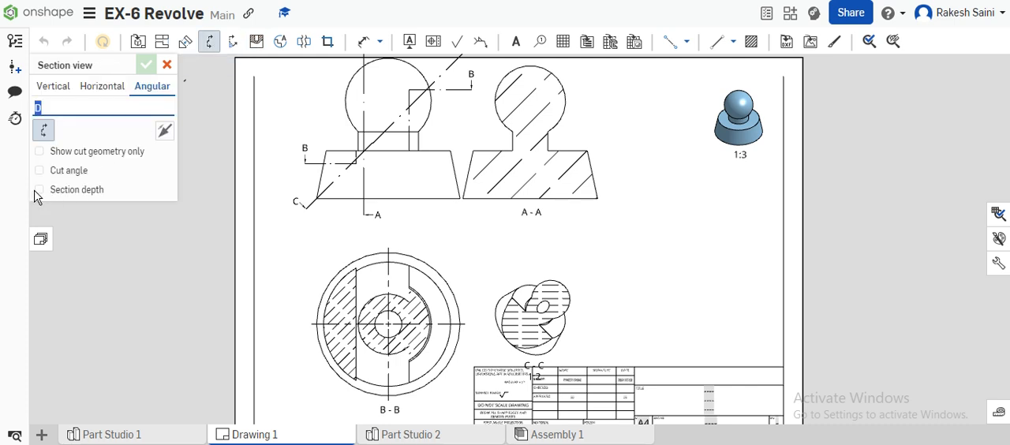
{"action": "left_click", "coordinate": [40, 170]}
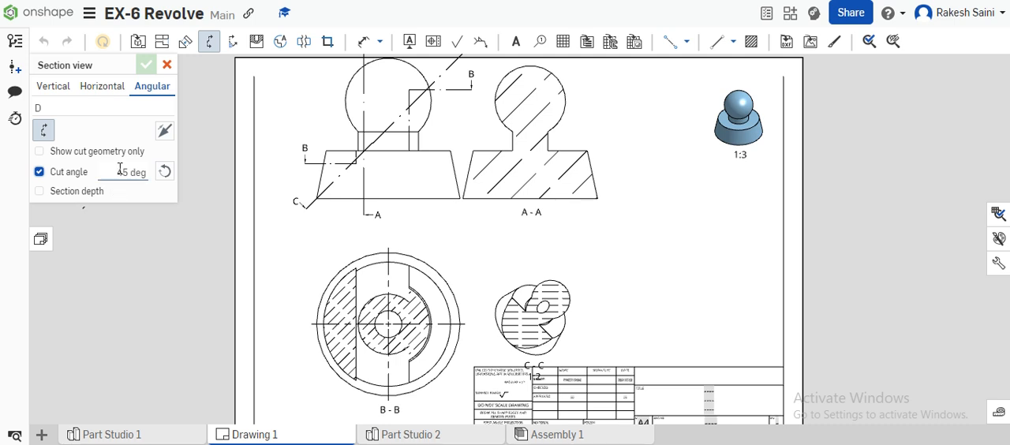
{"action": "left_click", "coordinate": [119, 170]}
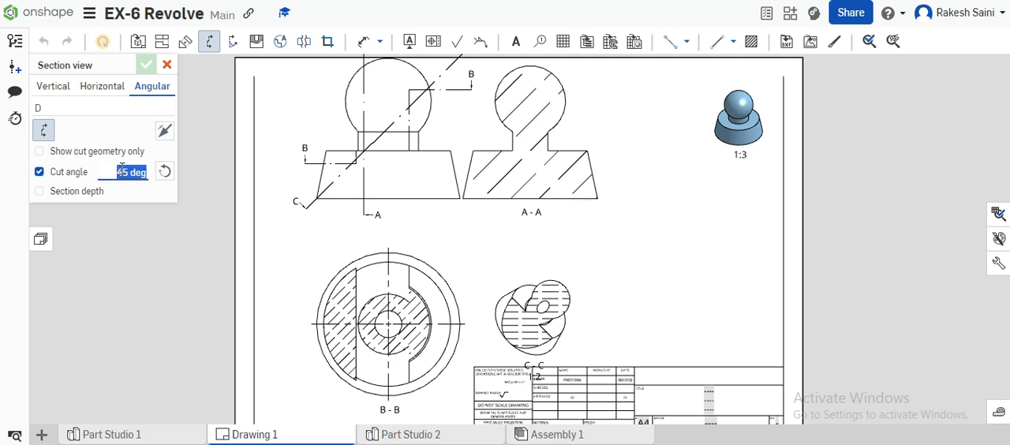
{"action": "type", "text": "75"}
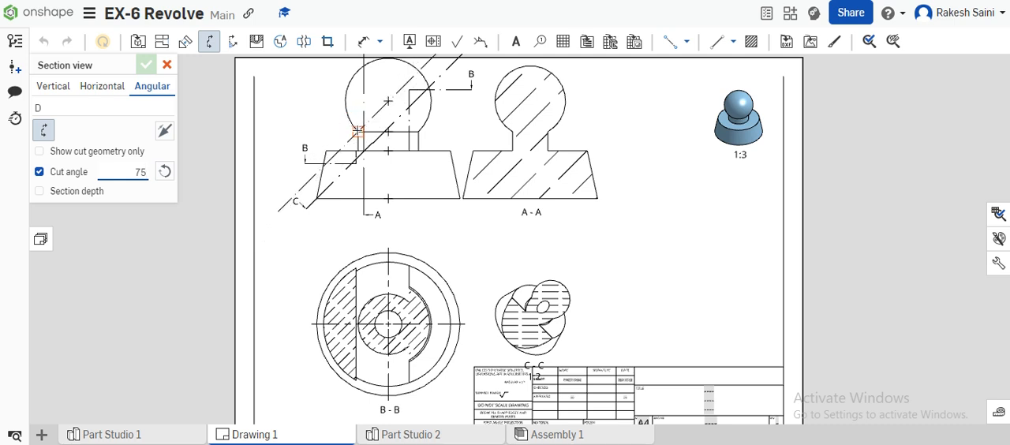
{"action": "left_click", "coordinate": [357, 131]}
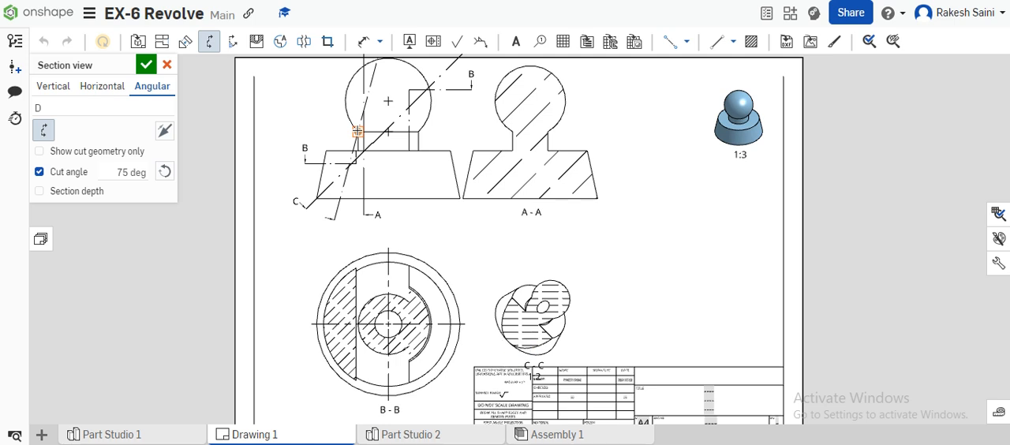
{"action": "left_click", "coordinate": [357, 131]}
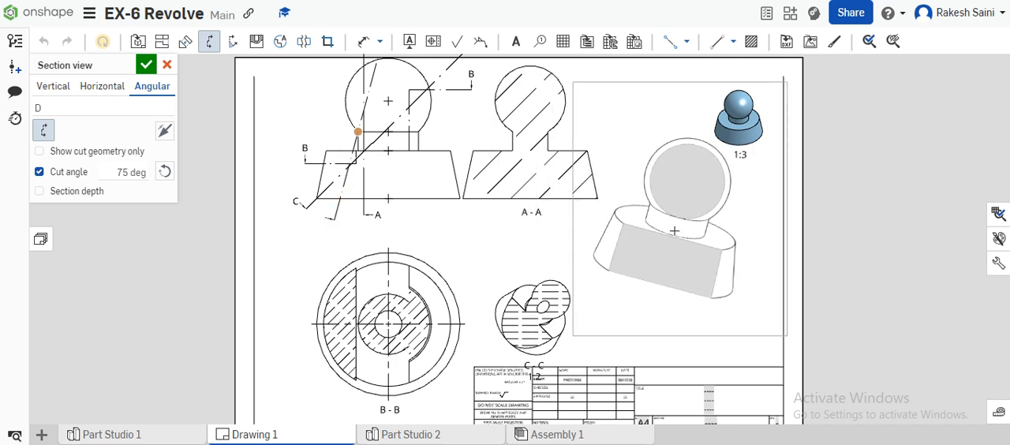
{"action": "left_click", "coordinate": [674, 230]}
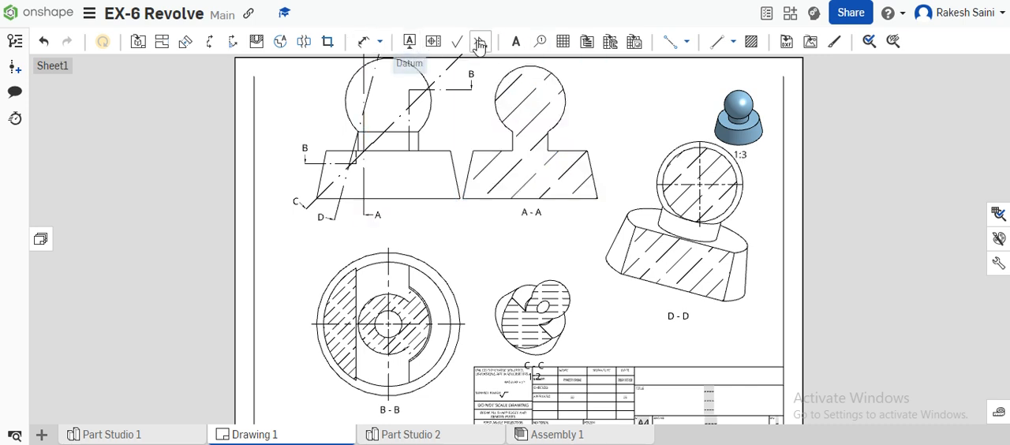
- Add a 2:1 circular detail view E of the front view's right neck-to-base corner, placed between A-A and the isometric view
{"action": "left_click", "coordinate": [277, 44]}
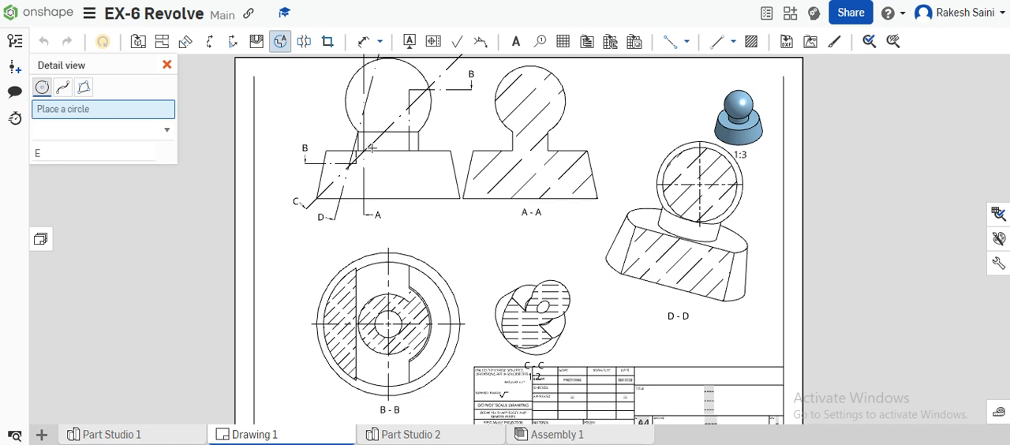
{"action": "left_click", "coordinate": [409, 150]}
{"action": "left_click", "coordinate": [418, 124]}
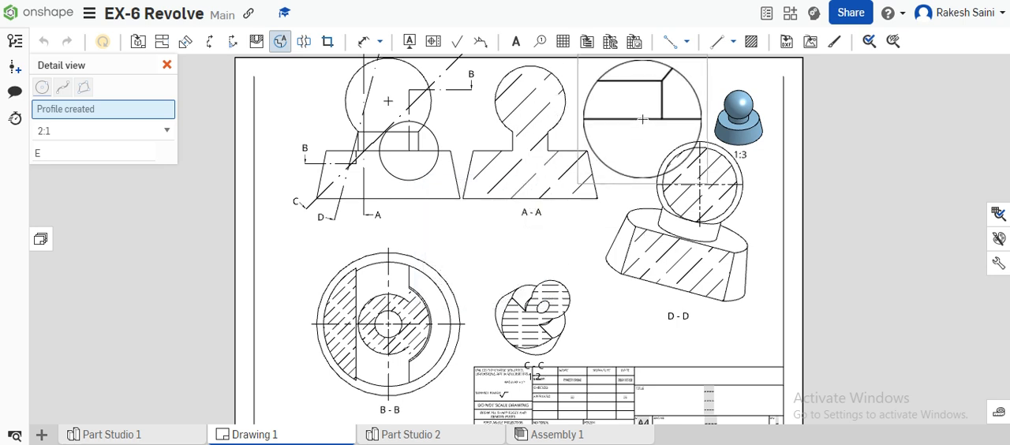
{"action": "left_click", "coordinate": [612, 268]}
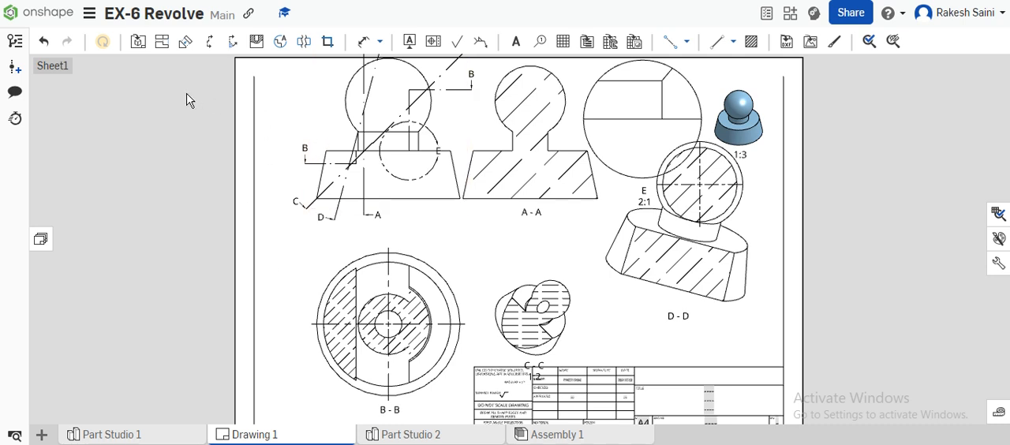
- Show hidden lines in the front view and in section view B-B
{"action": "right_click", "coordinate": [392, 108]}
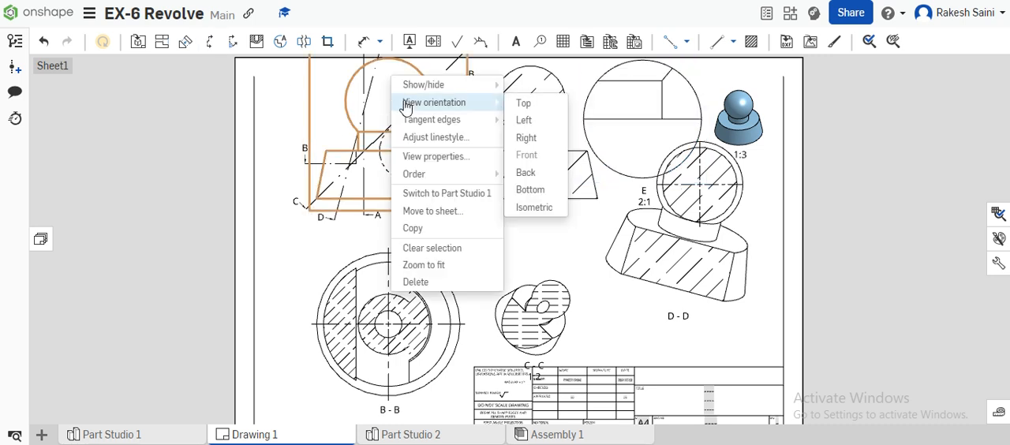
{"action": "mouse_move", "coordinate": [421, 88]}
{"action": "left_click", "coordinate": [525, 85]}
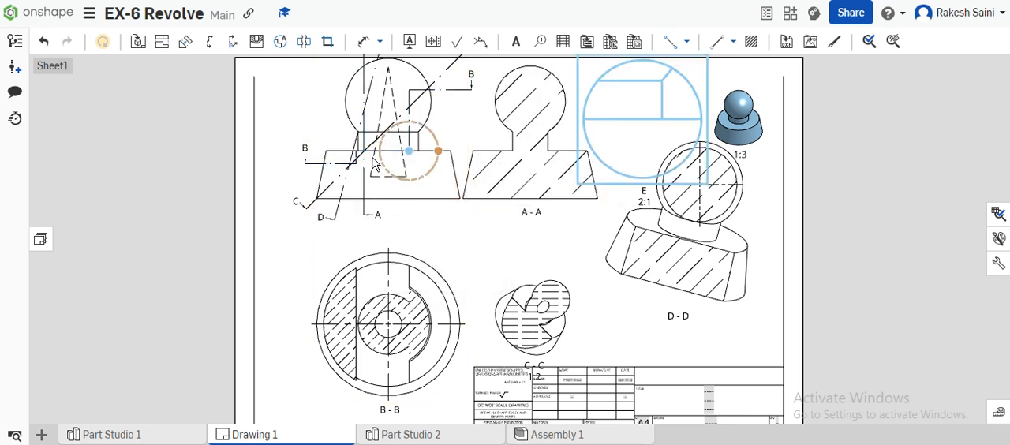
{"action": "right_click", "coordinate": [399, 286]}
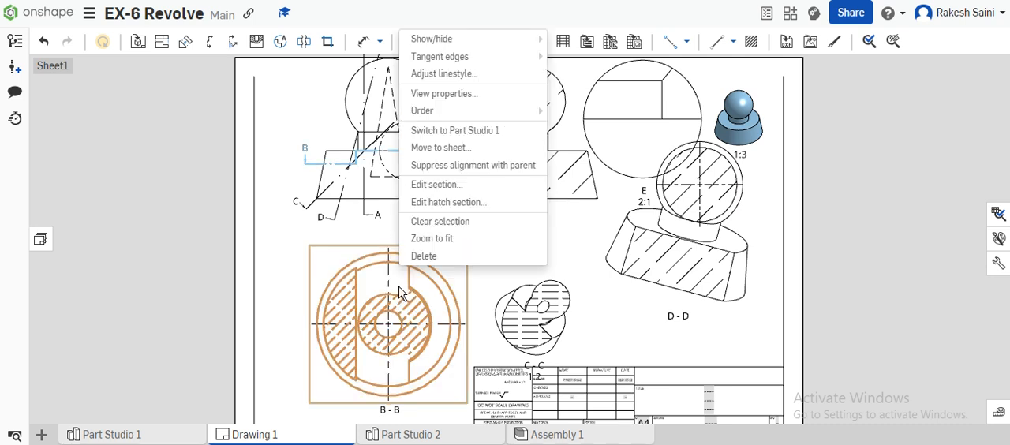
{"action": "mouse_move", "coordinate": [457, 39]}
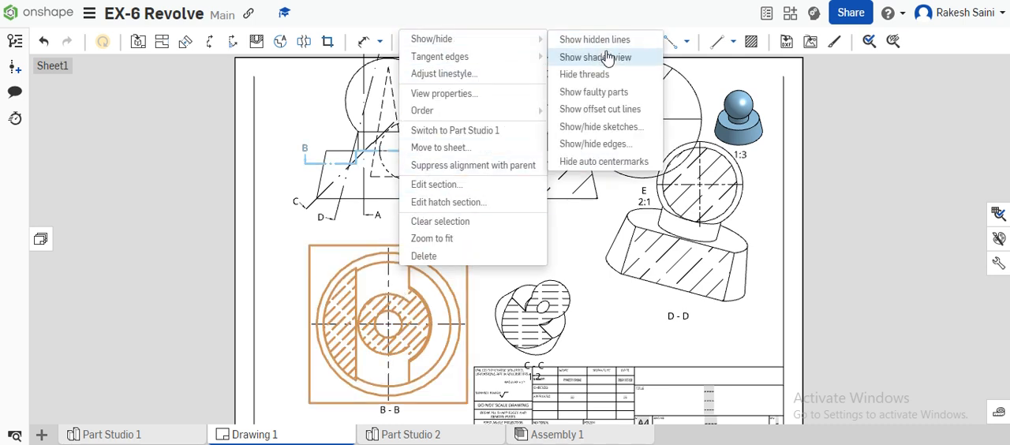
{"action": "left_click", "coordinate": [612, 45]}
- Show hidden lines in section views A-A and D-D
{"action": "right_click", "coordinate": [537, 88]}
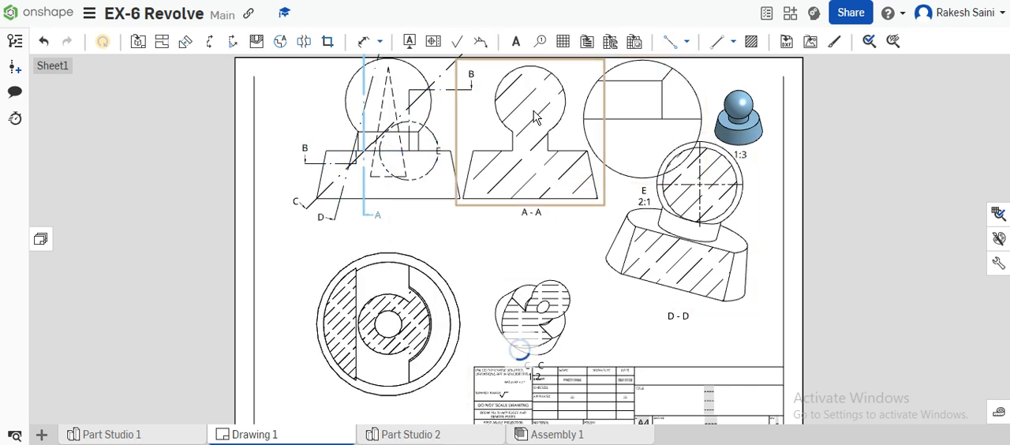
{"action": "mouse_move", "coordinate": [553, 113]}
{"action": "mouse_move", "coordinate": [577, 94]}
{"action": "left_click", "coordinate": [695, 94]}
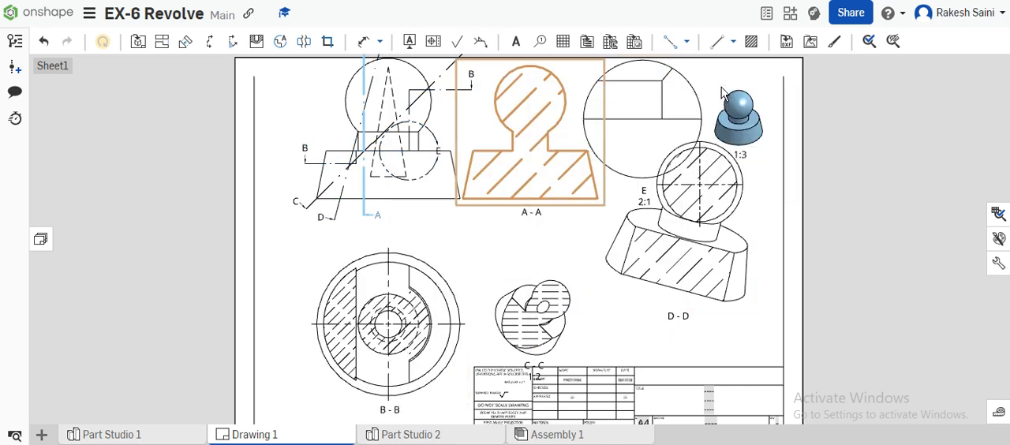
{"action": "right_click", "coordinate": [719, 270]}
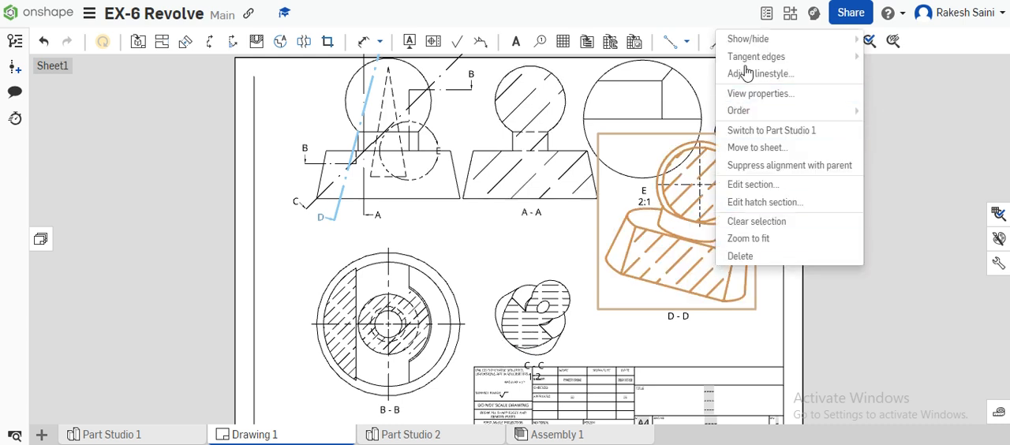
{"action": "mouse_move", "coordinate": [755, 51]}
{"action": "left_click", "coordinate": [891, 43]}
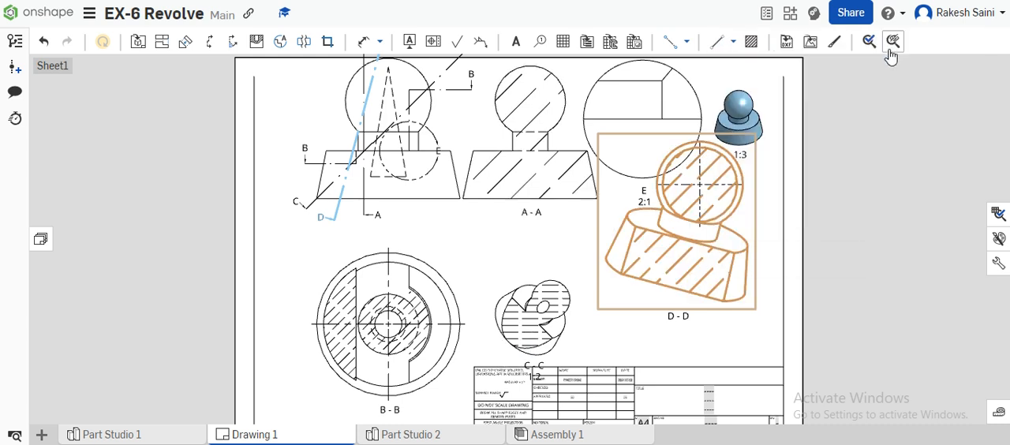
- Show hidden lines in section view C-C
{"action": "right_click", "coordinate": [548, 323]}
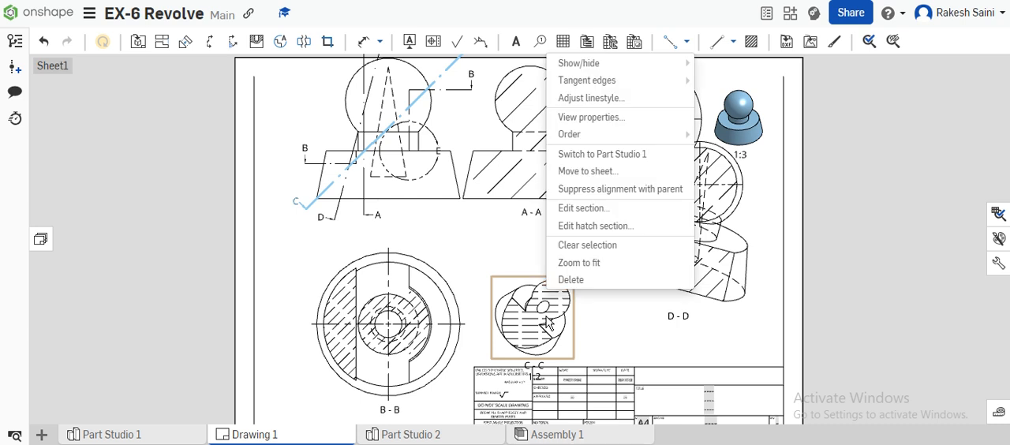
{"action": "mouse_move", "coordinate": [588, 63]}
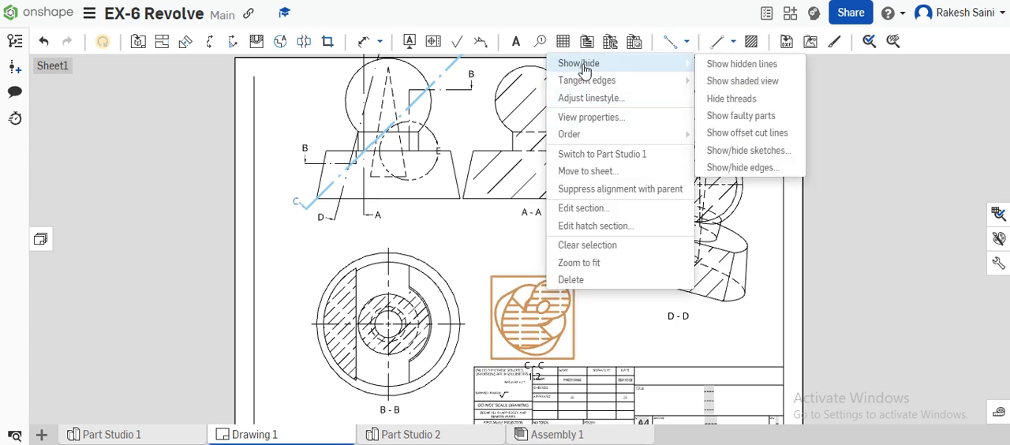
{"action": "left_click", "coordinate": [741, 82]}
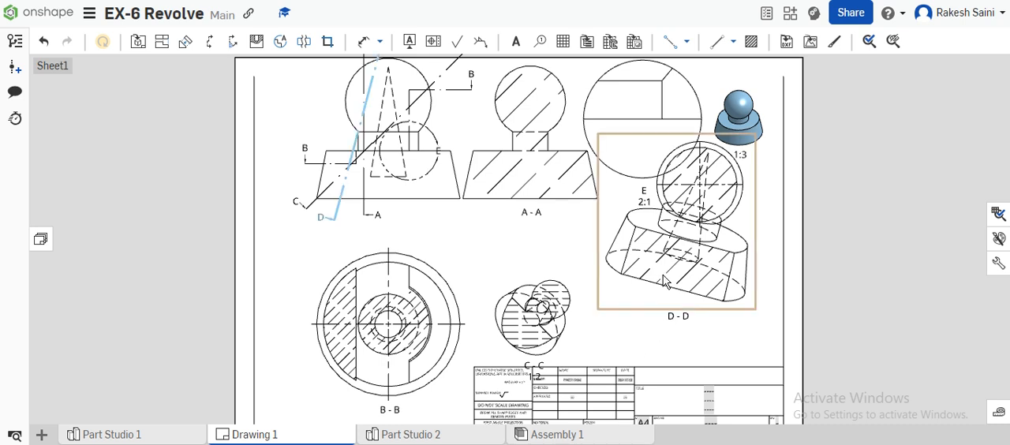